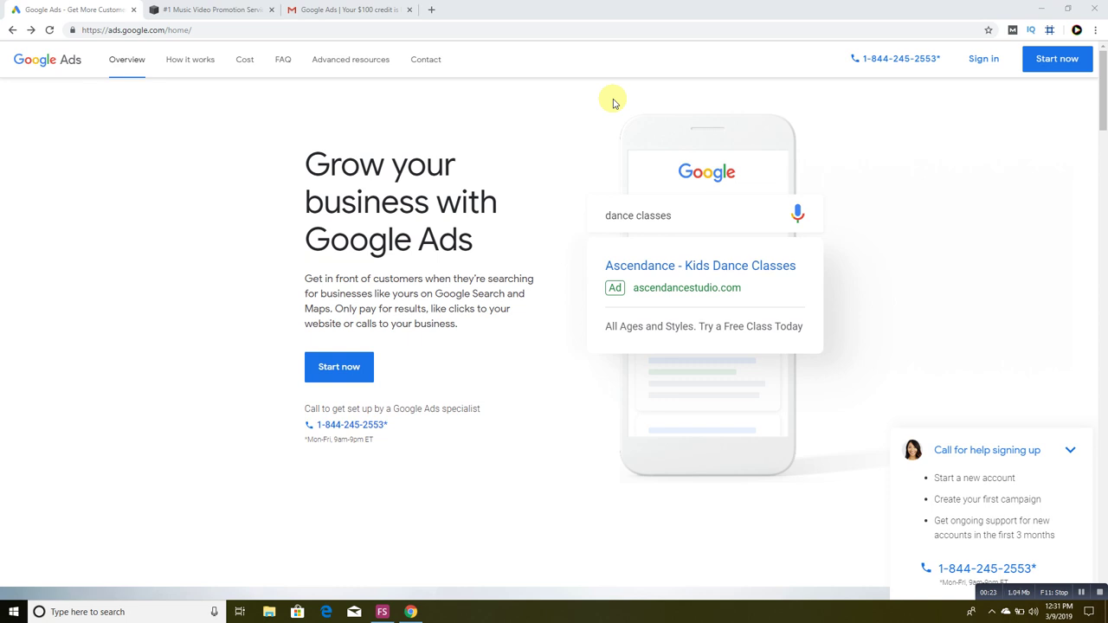
# Sign in and start a standard Display campaign with the Sales / Website traffic goal.
pyautogui.click(992, 66)
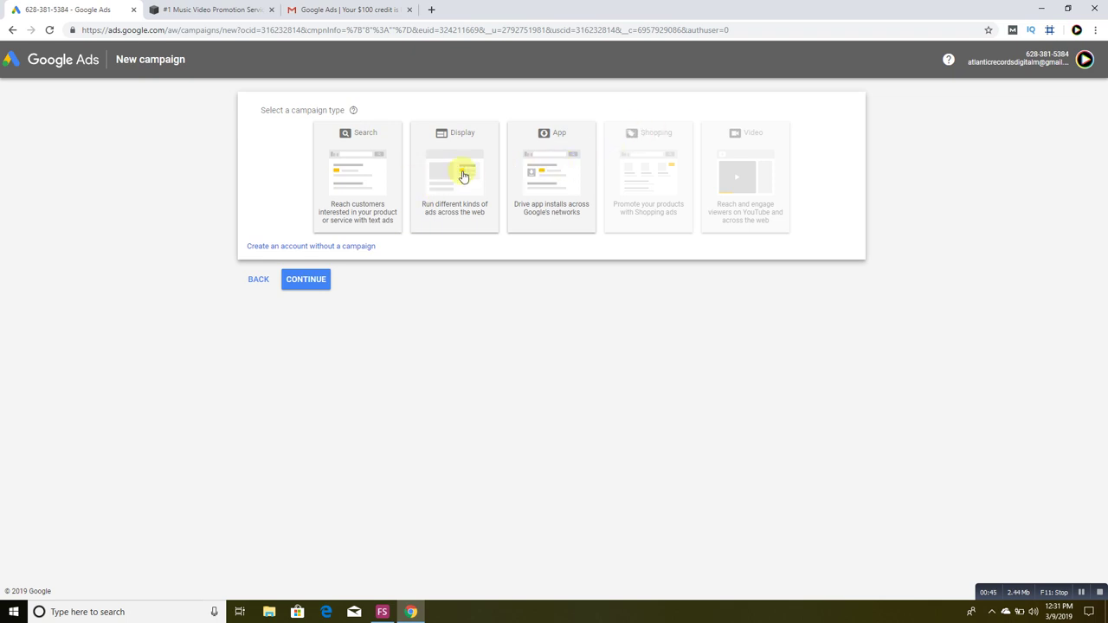
pyautogui.click(463, 176)
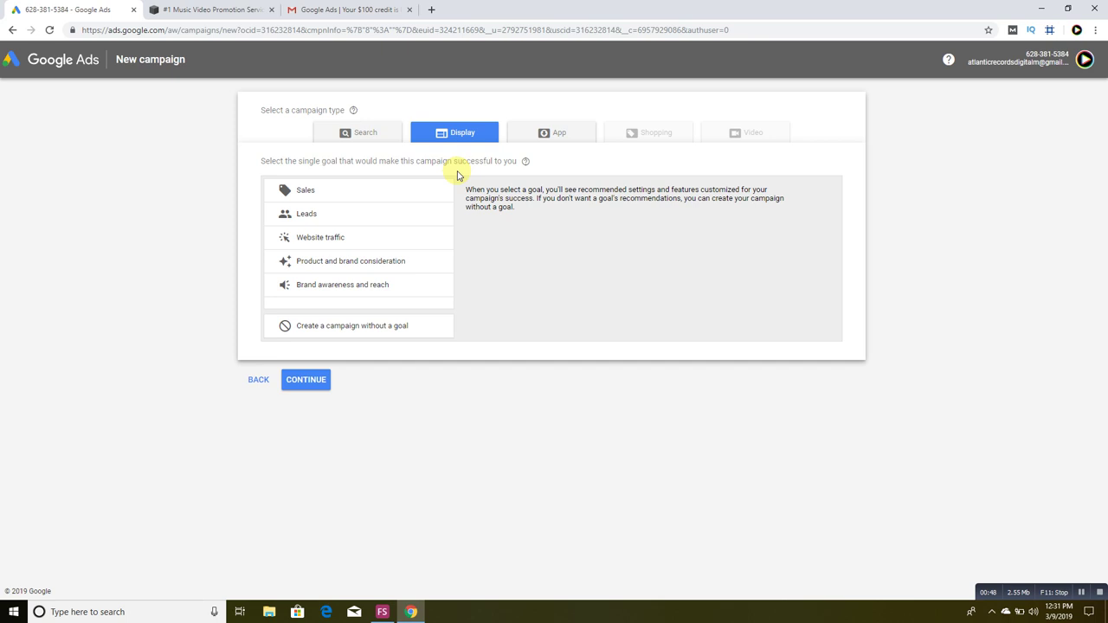
pyautogui.click(378, 200)
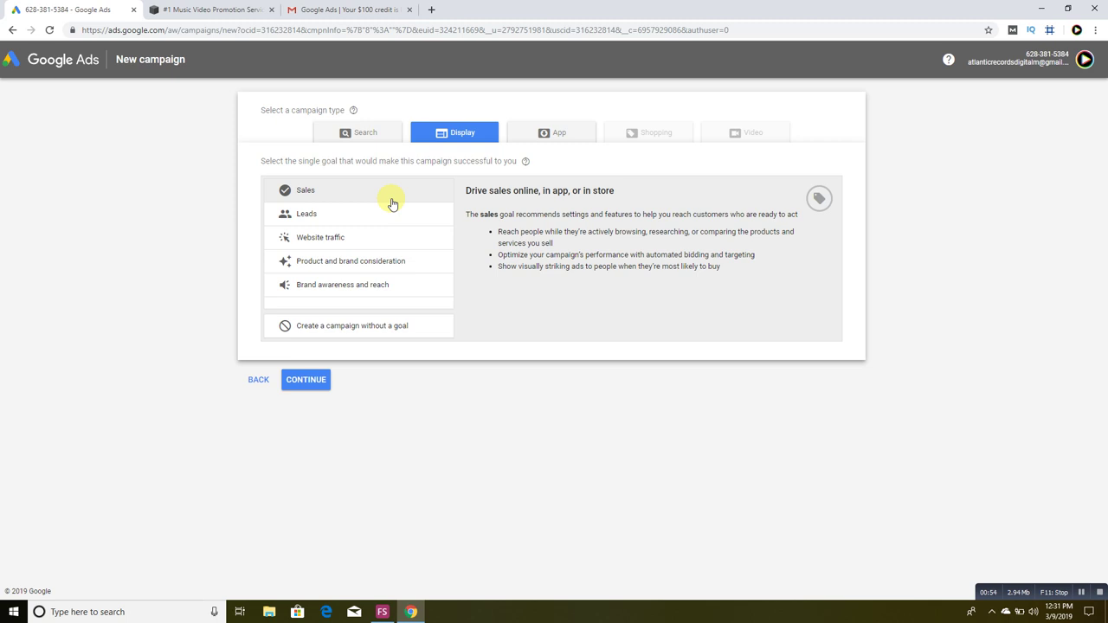
pyautogui.click(372, 237)
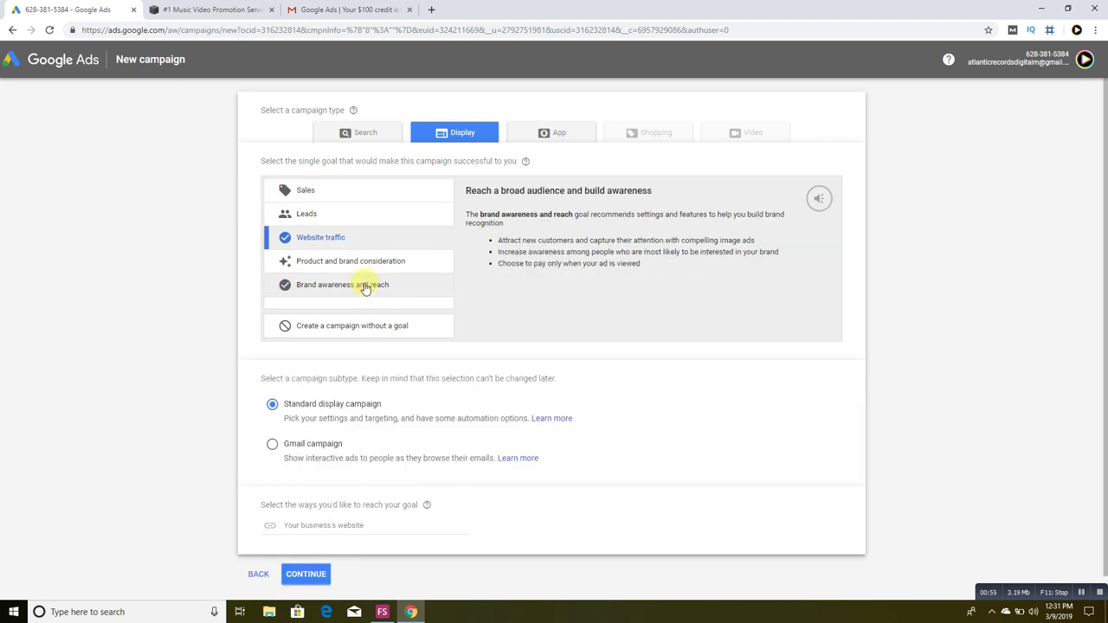
pyautogui.scroll(-1, 364, 299)
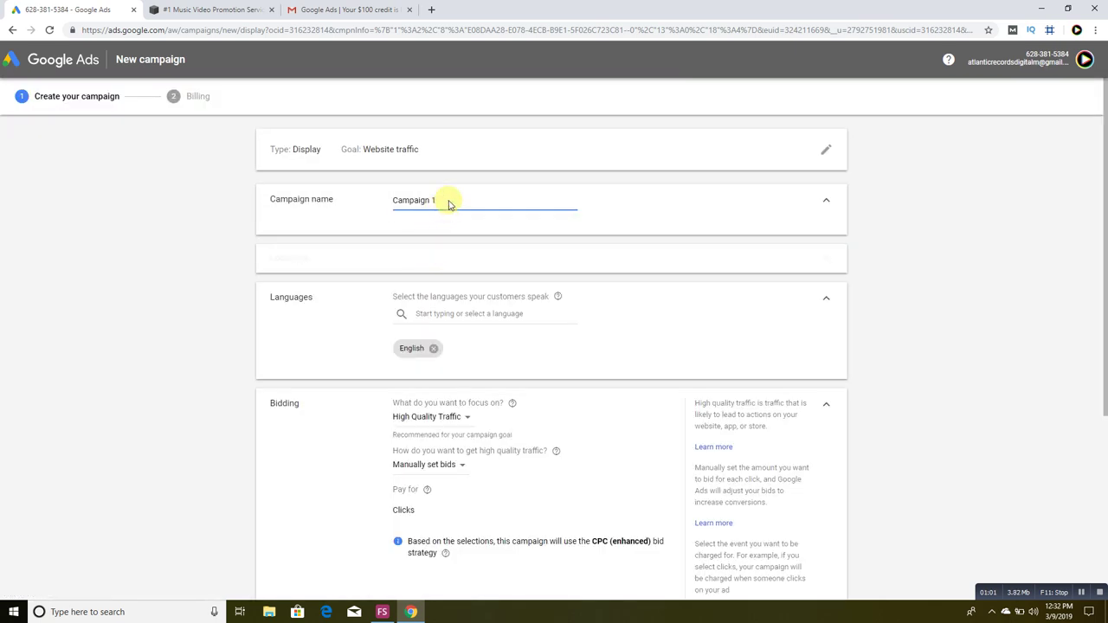
# Set the ad group bid to 0.01.
pyautogui.scroll(-3, 465, 359)
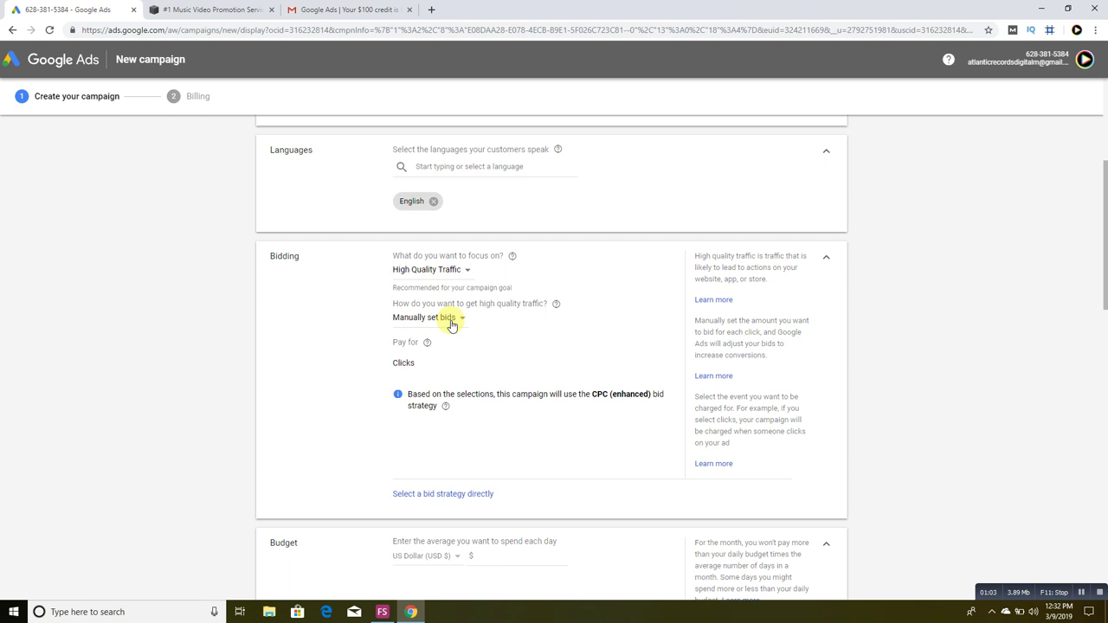
pyautogui.scroll(-2, 450, 320)
pyautogui.scroll(-2, 451, 320)
pyautogui.scroll(-2, 448, 317)
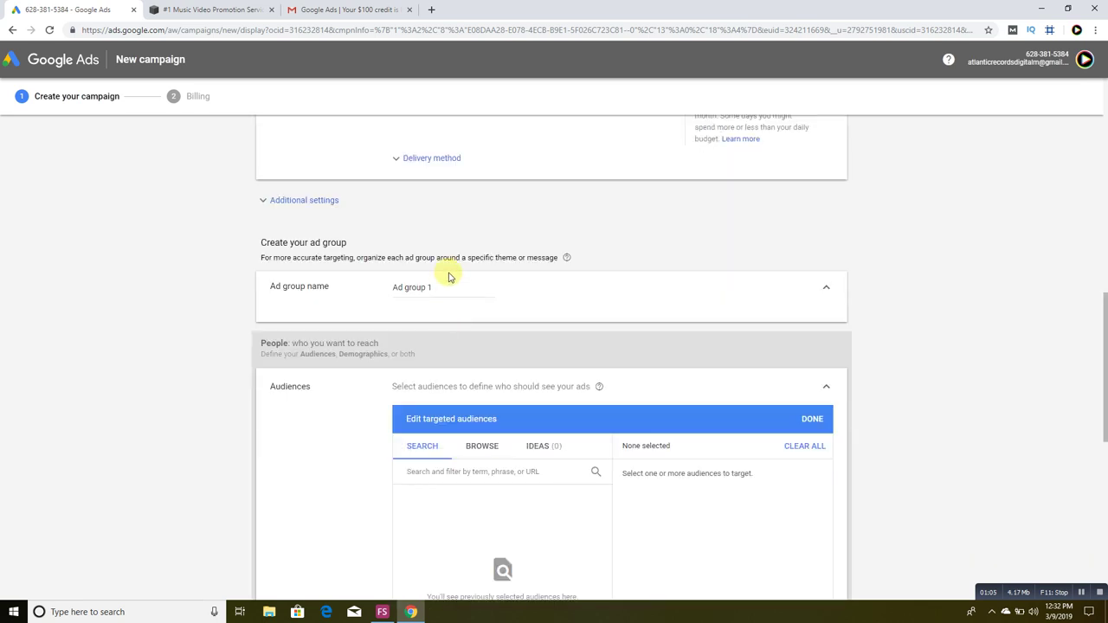
pyautogui.scroll(-2, 447, 278)
pyautogui.scroll(-2, 445, 279)
pyautogui.scroll(-2, 440, 277)
pyautogui.scroll(-1, 440, 279)
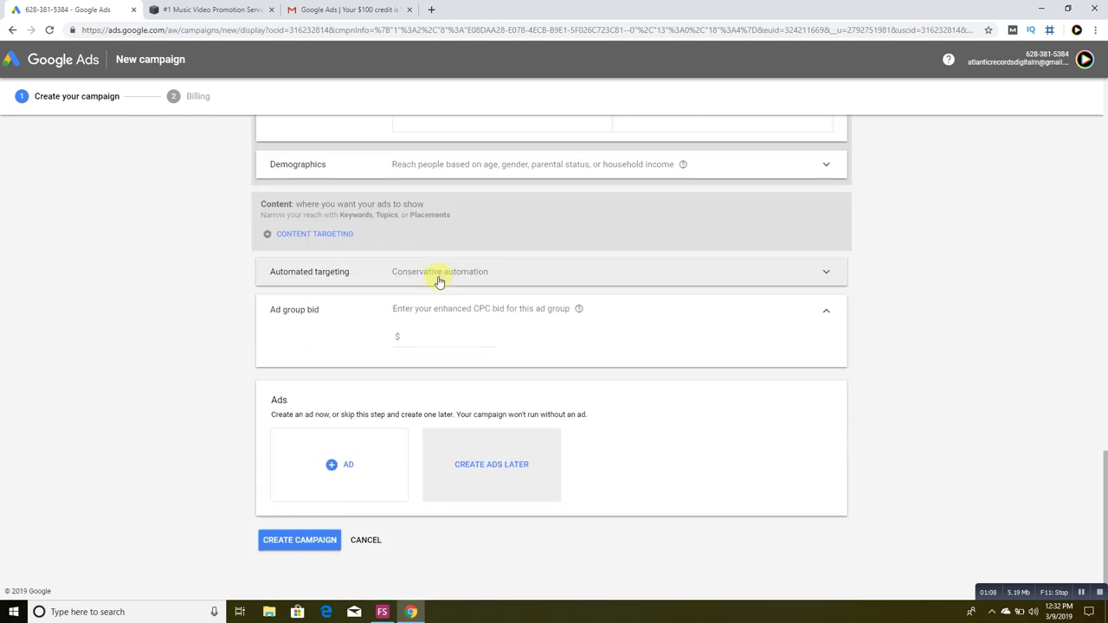
pyautogui.click(446, 335)
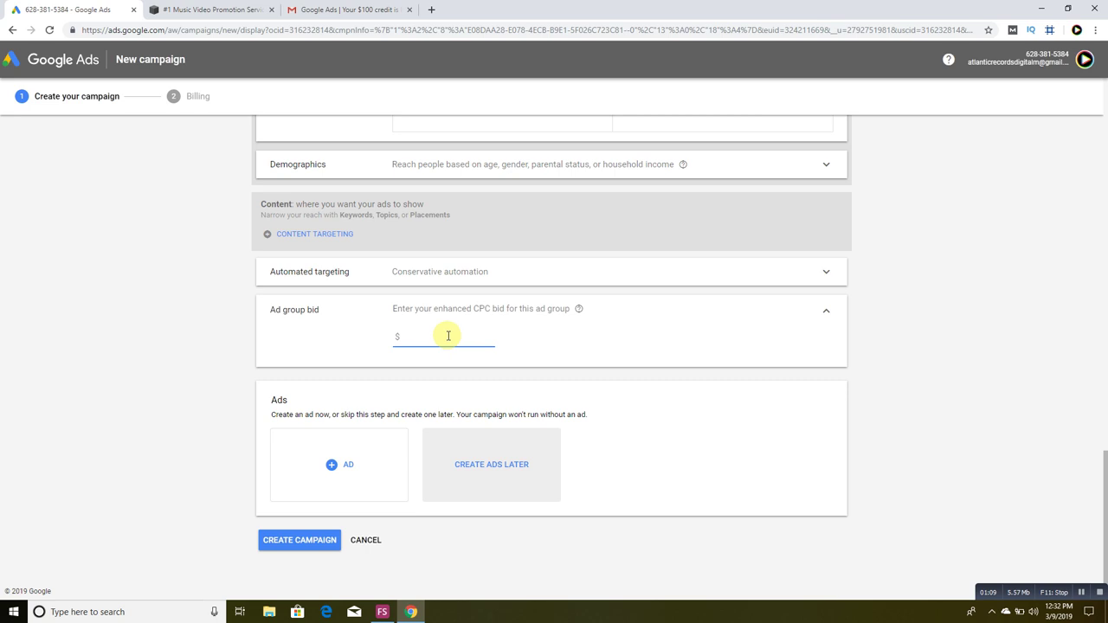
pyautogui.write('0.01')
pyautogui.click(161, 408)
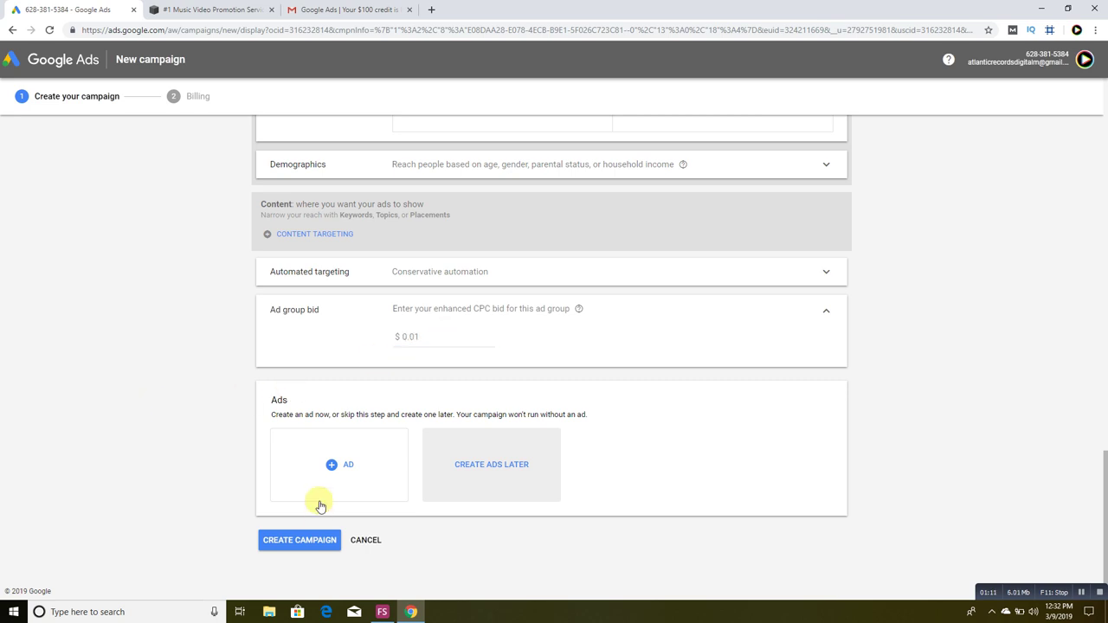
# Enter a 1.00 daily budget and create the campaign despite the targeting warning.
pyautogui.click(300, 540)
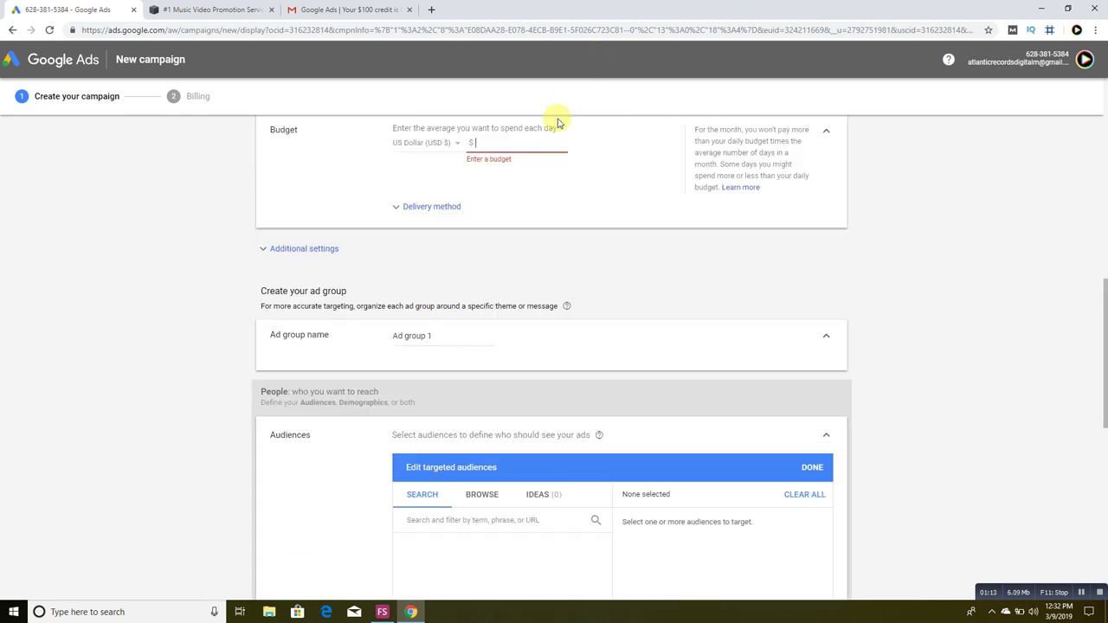
pyautogui.write('1.00')
pyautogui.scroll(-3, 377, 475)
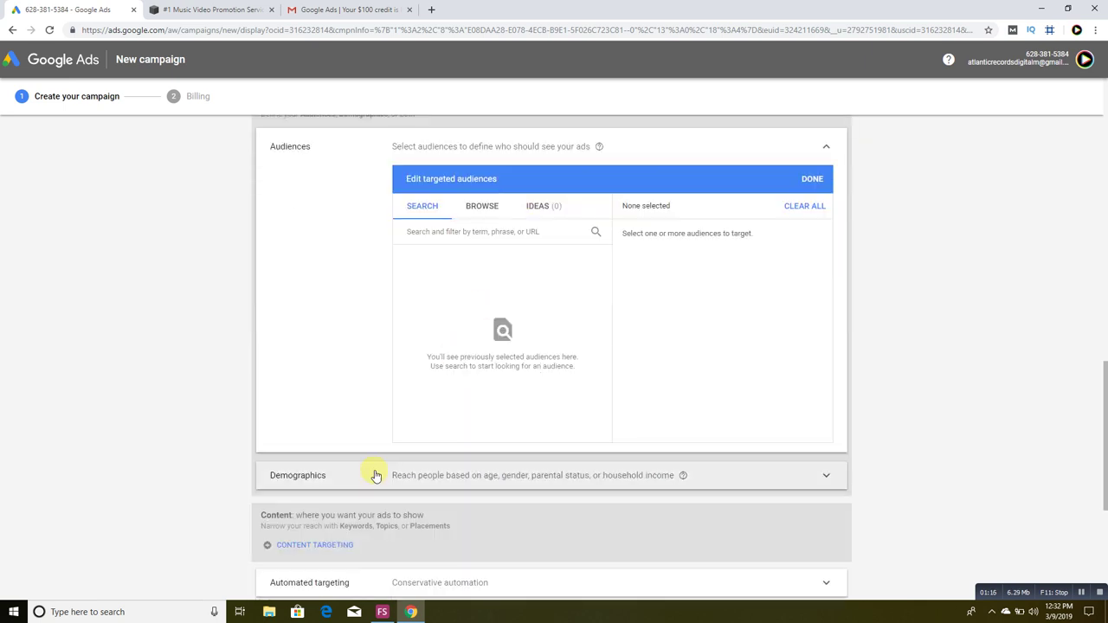
pyautogui.scroll(-3, 376, 475)
pyautogui.click(297, 560)
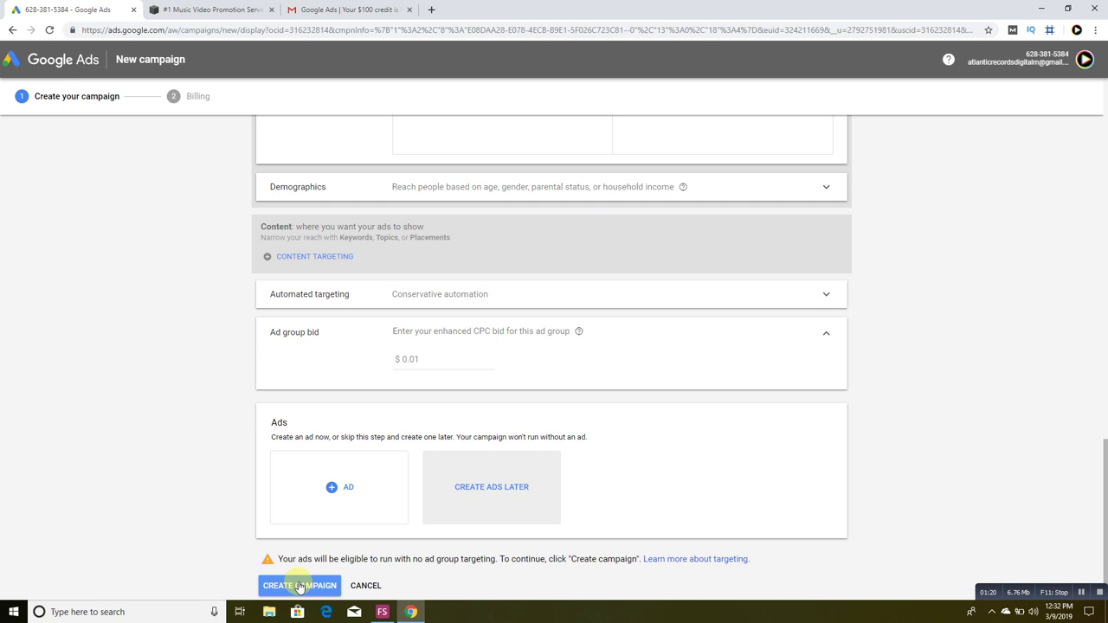
pyautogui.click(299, 586)
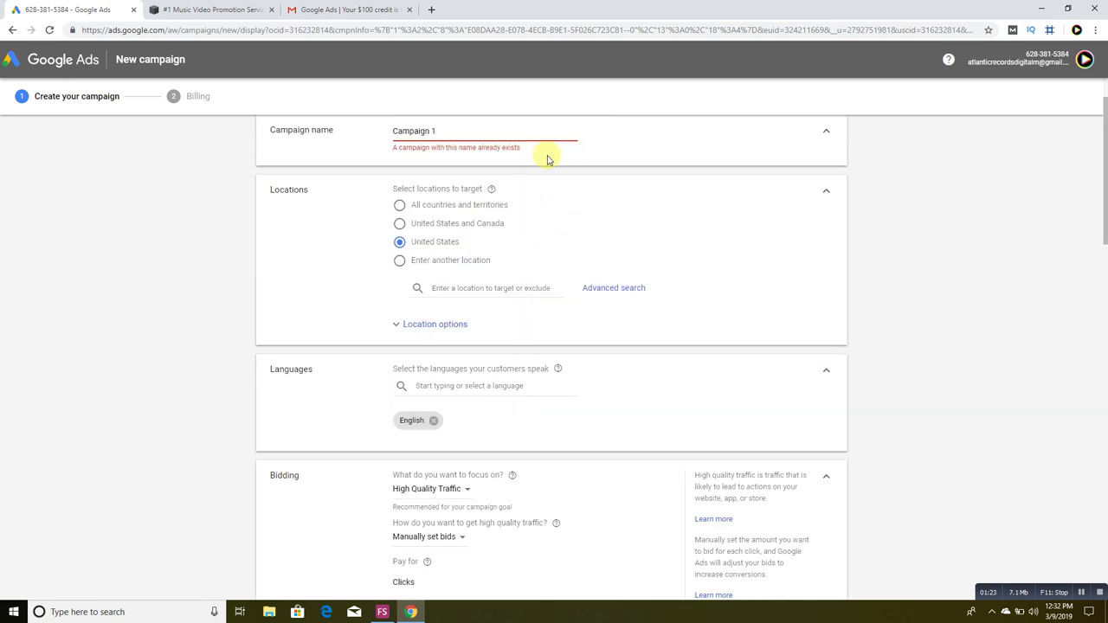
# Rename the campaign to Campaign 12 and create it again.
pyautogui.write('2')
pyautogui.scroll(-4, 490, 376)
pyautogui.scroll(-5, 390, 465)
pyautogui.scroll(-5, 400, 472)
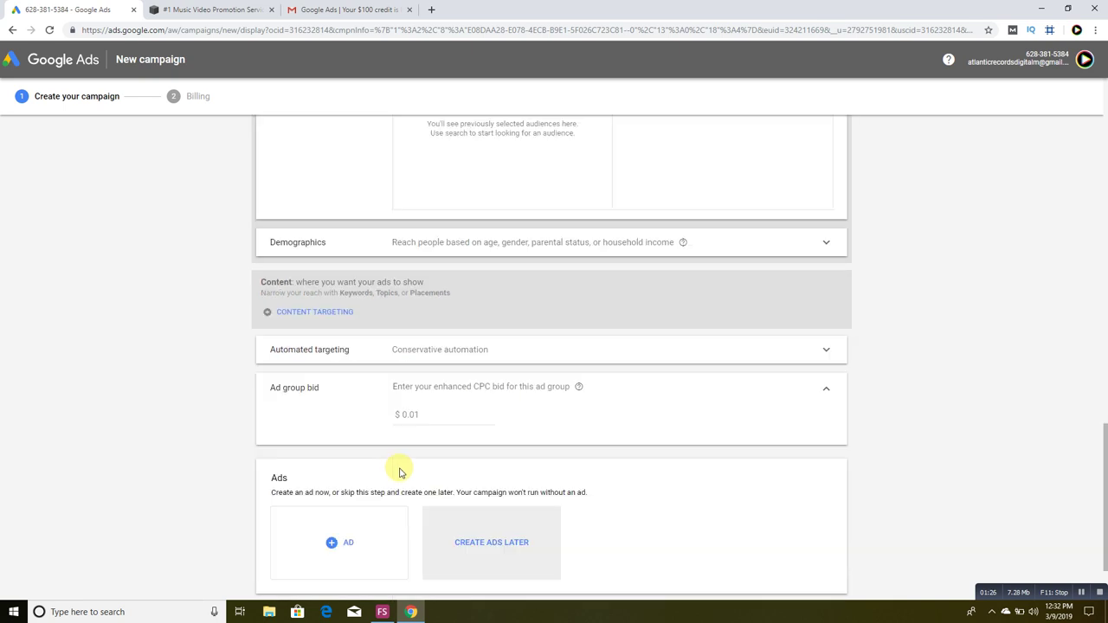
pyautogui.scroll(-2, 400, 472)
pyautogui.click(288, 543)
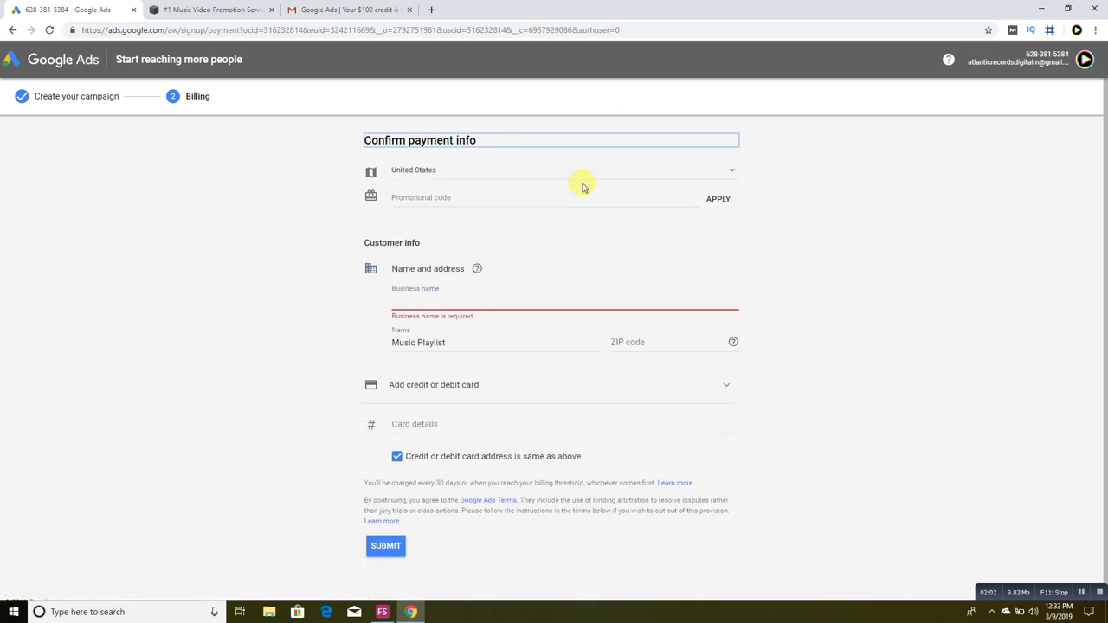
# Select the Promotional code field on the loaded billing page.
pyautogui.click(455, 195)
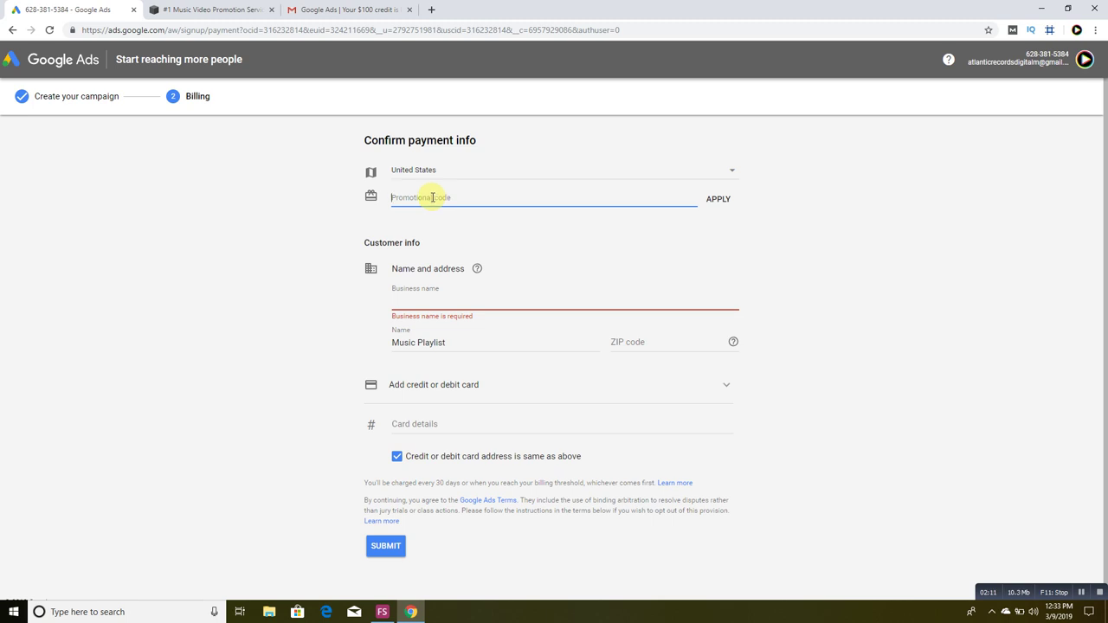
# Copy the $100 ad credit offer code from Gmail into the billing promo field.
pyautogui.click(402, 9)
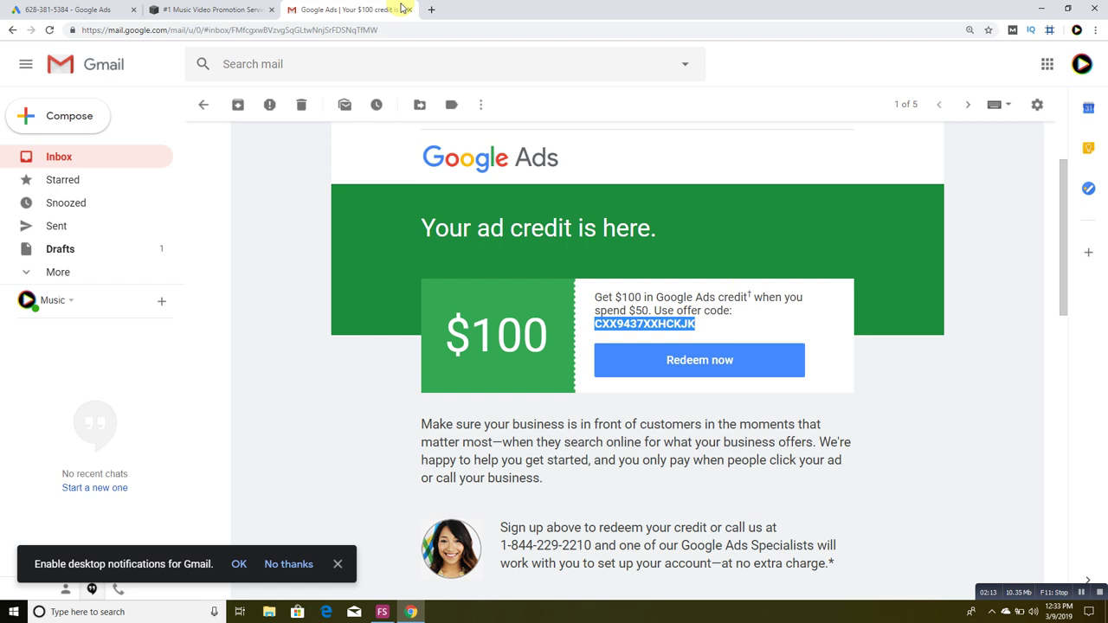
pyautogui.rightClick(616, 327)
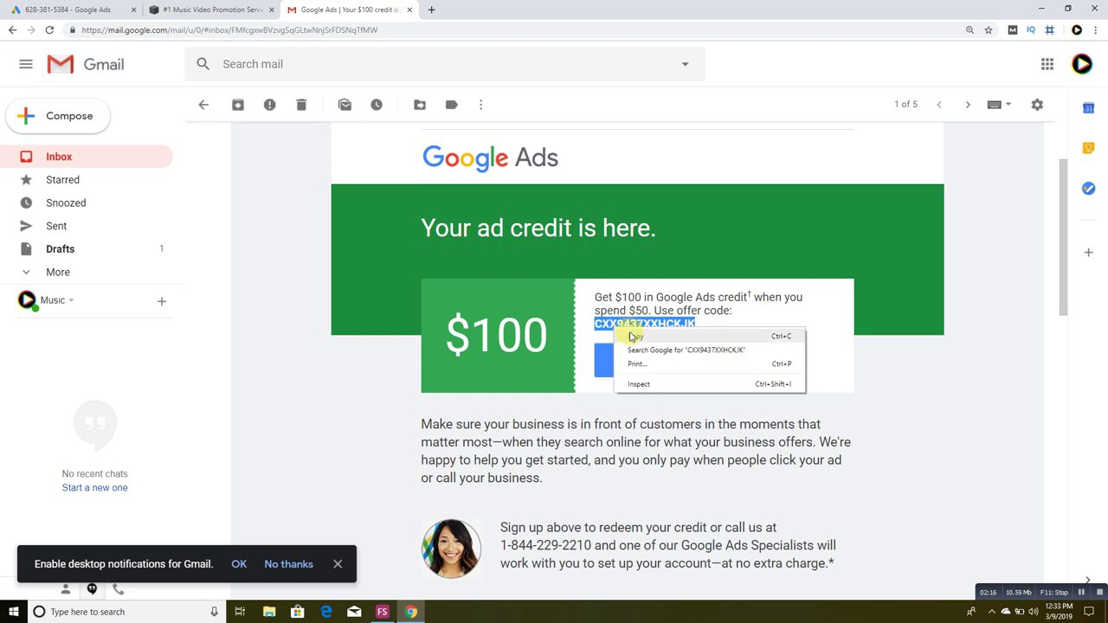
pyautogui.click(633, 336)
pyautogui.click(265, 12)
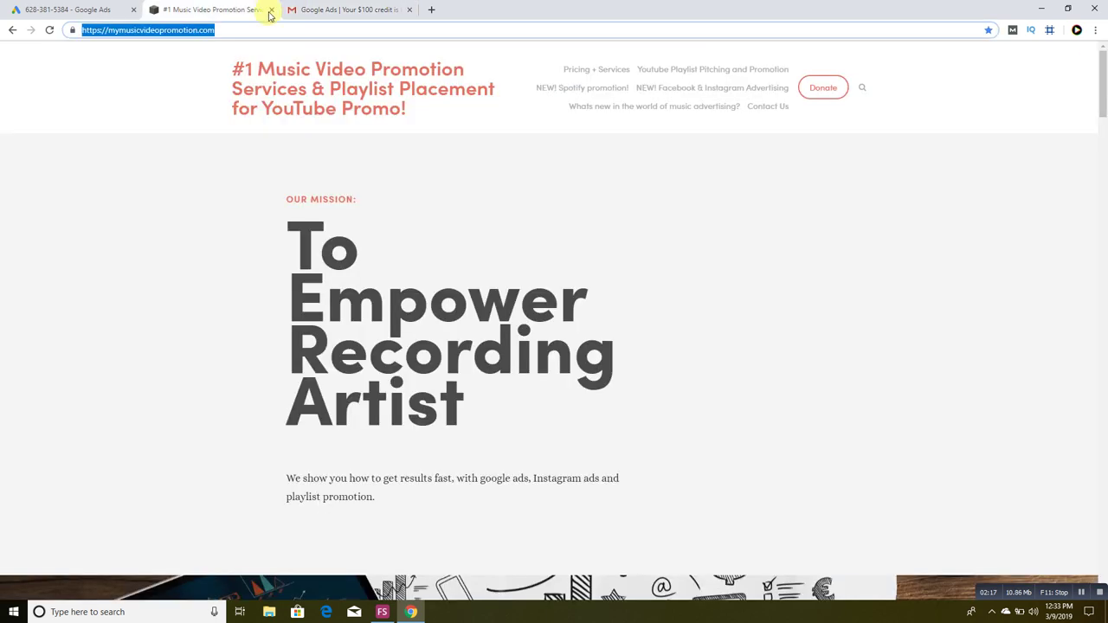
pyautogui.click(104, 9)
pyautogui.rightClick(443, 197)
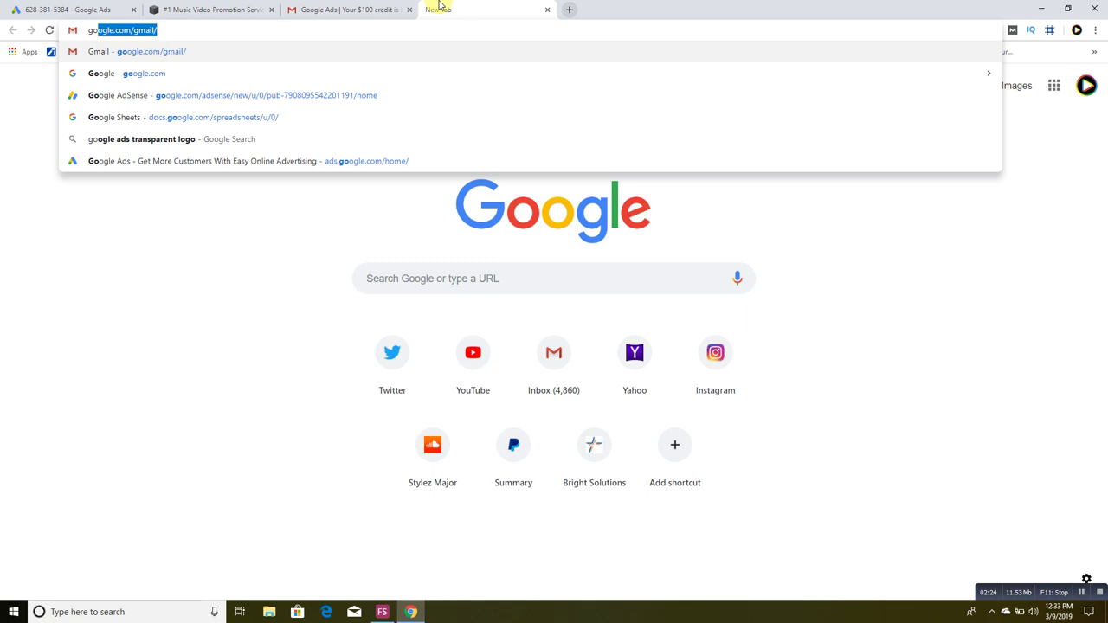
# Type a 'google ads' search in a new tab.
pyautogui.write('ogl')
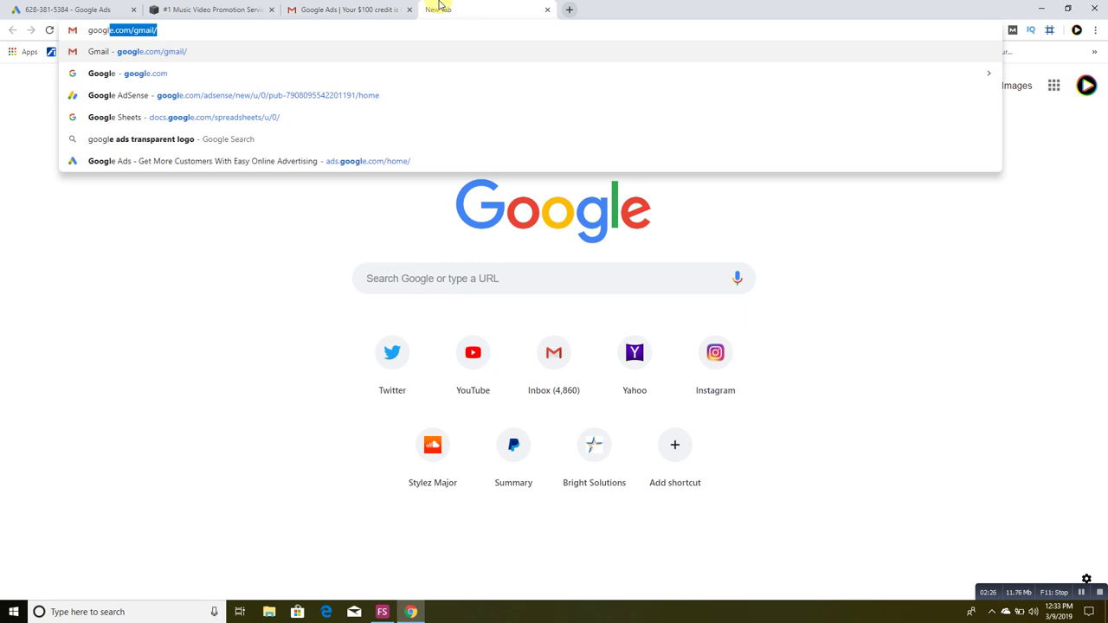
pyautogui.write('e ads')
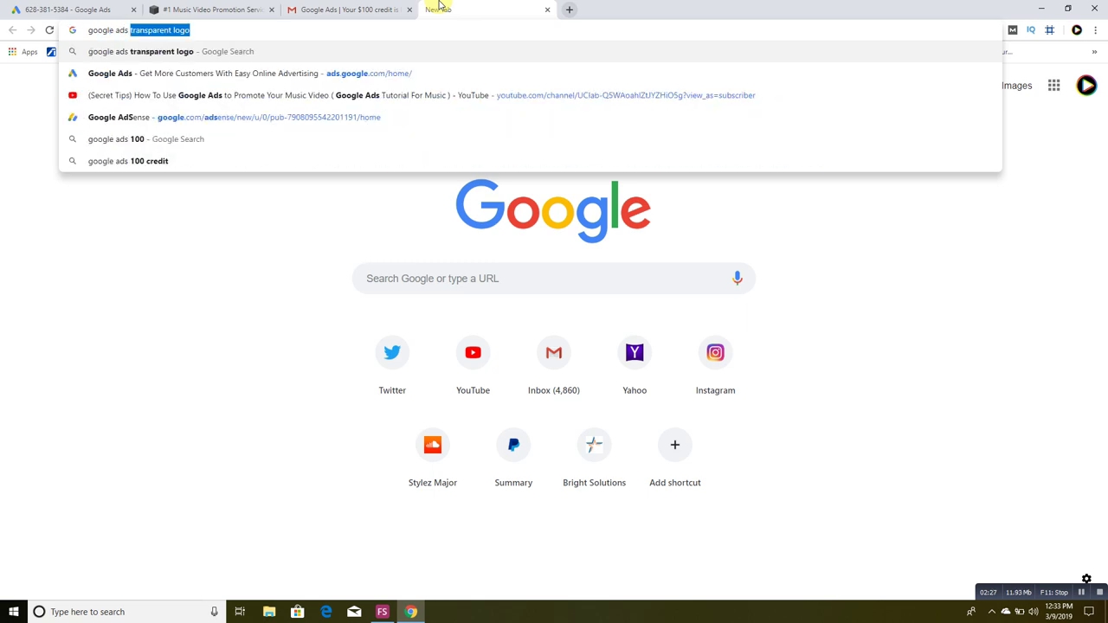
pyautogui.write(' 2')
pyautogui.press('BackSpace')
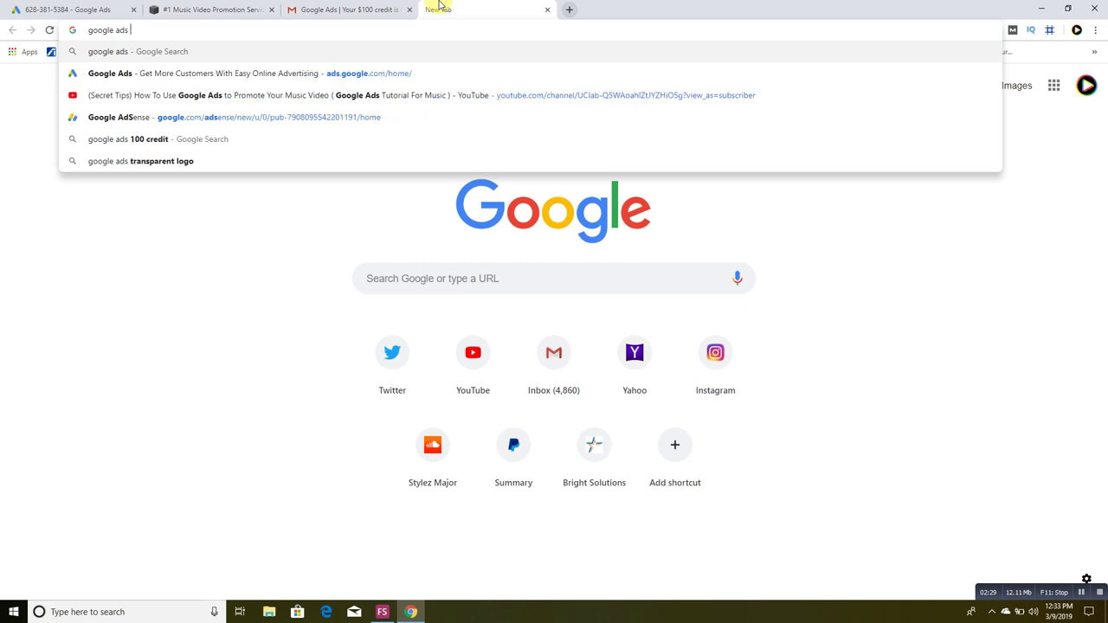
pyautogui.press('BackSpace')
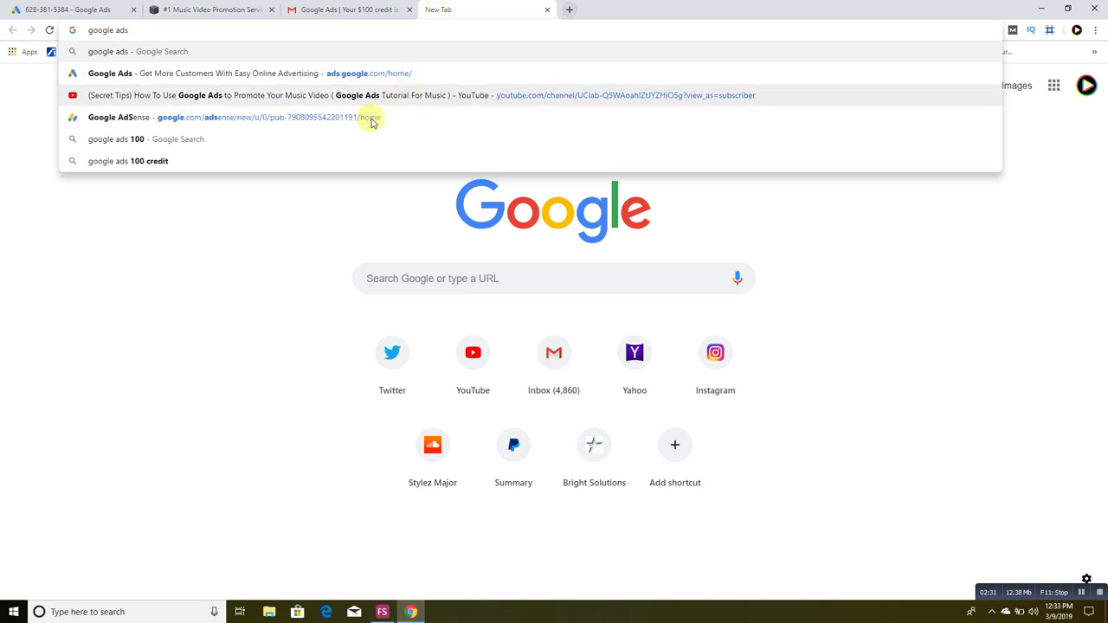
# Open the Google Ads coupon page and pass the fire-hydrant robot check.
pyautogui.click(338, 160)
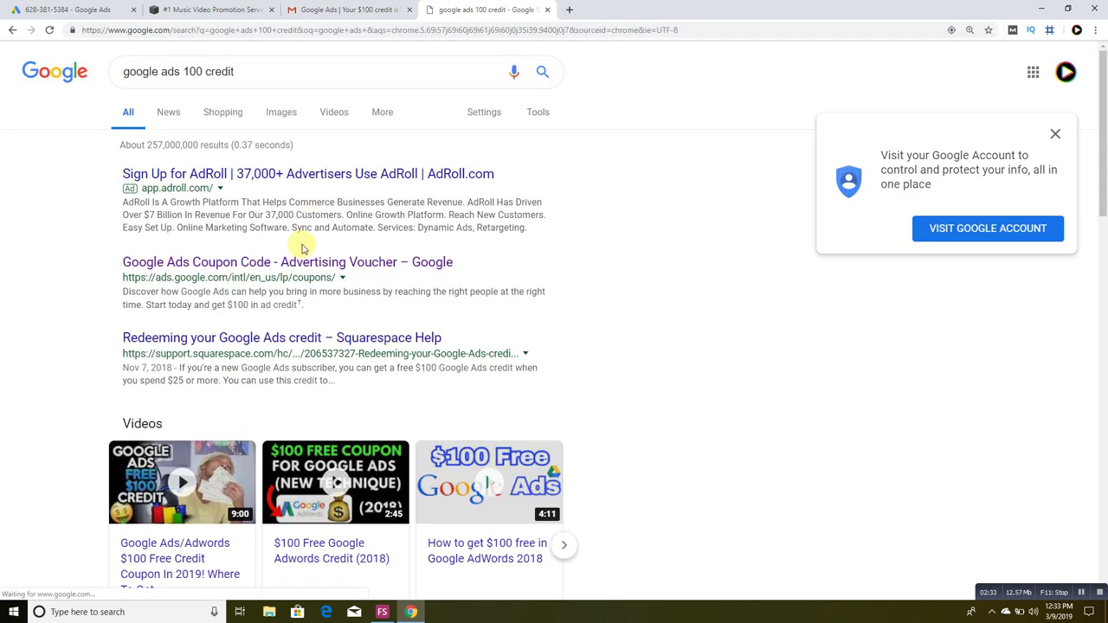
pyautogui.click(286, 262)
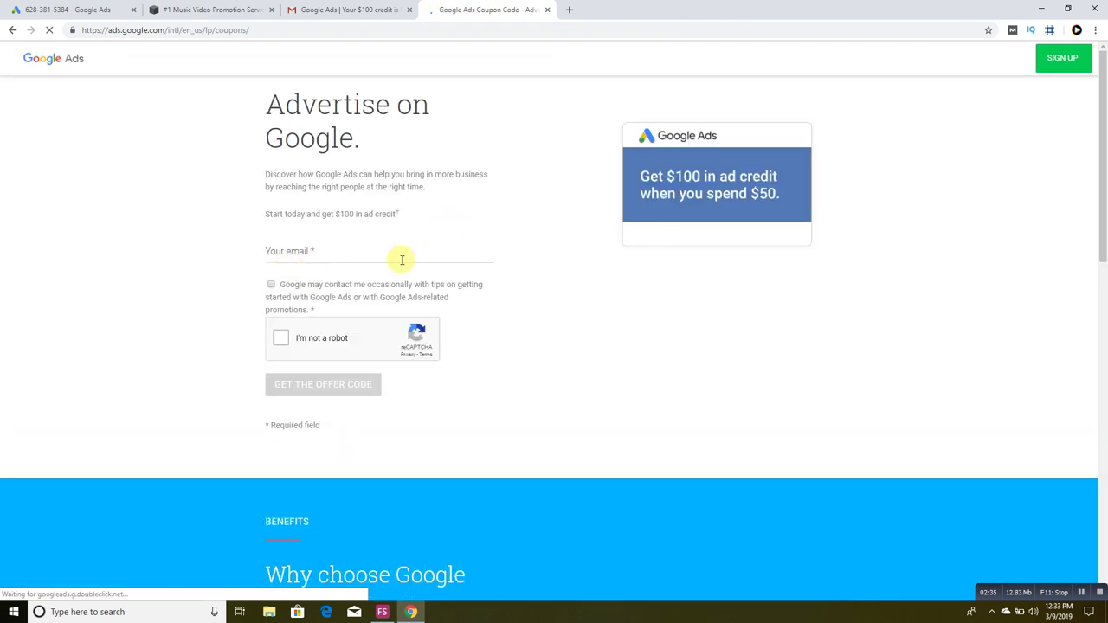
pyautogui.click(283, 339)
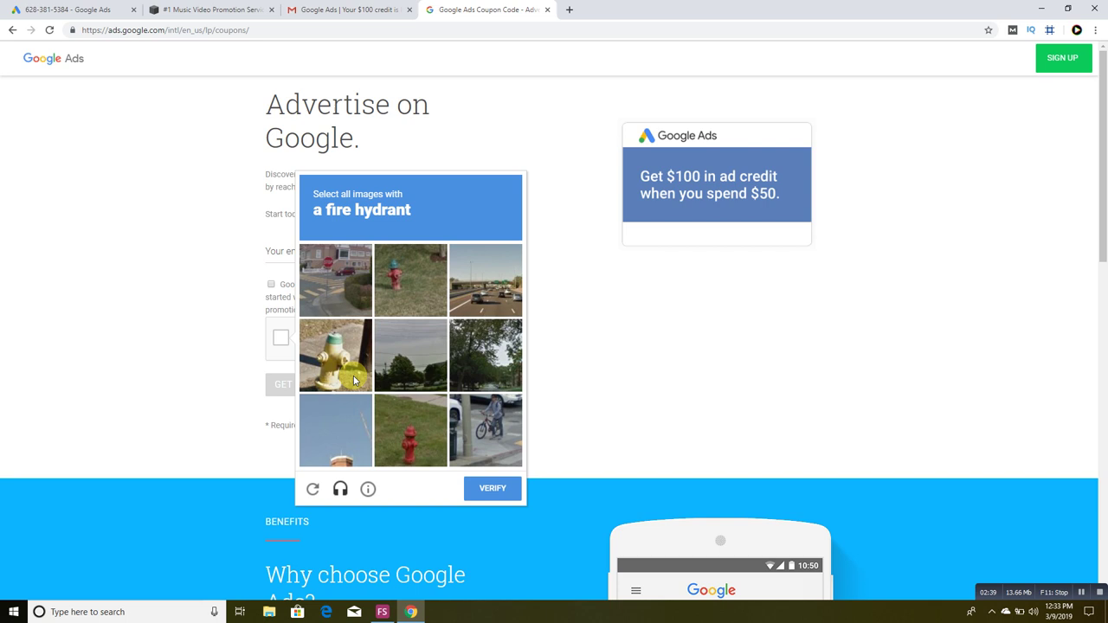
pyautogui.click(346, 371)
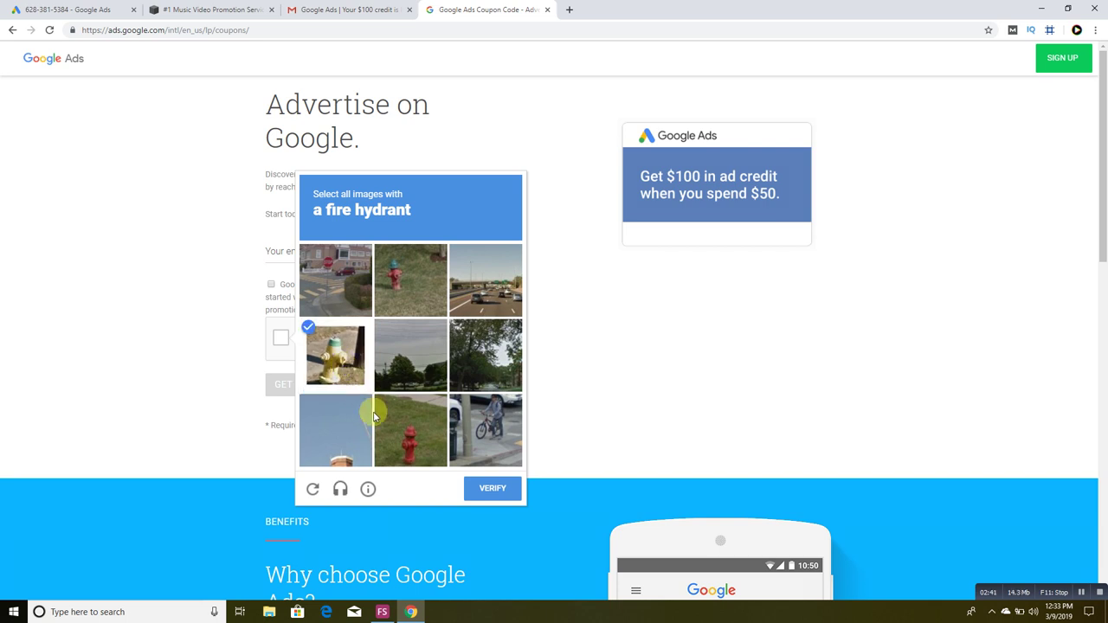
pyautogui.click(387, 426)
pyautogui.click(395, 291)
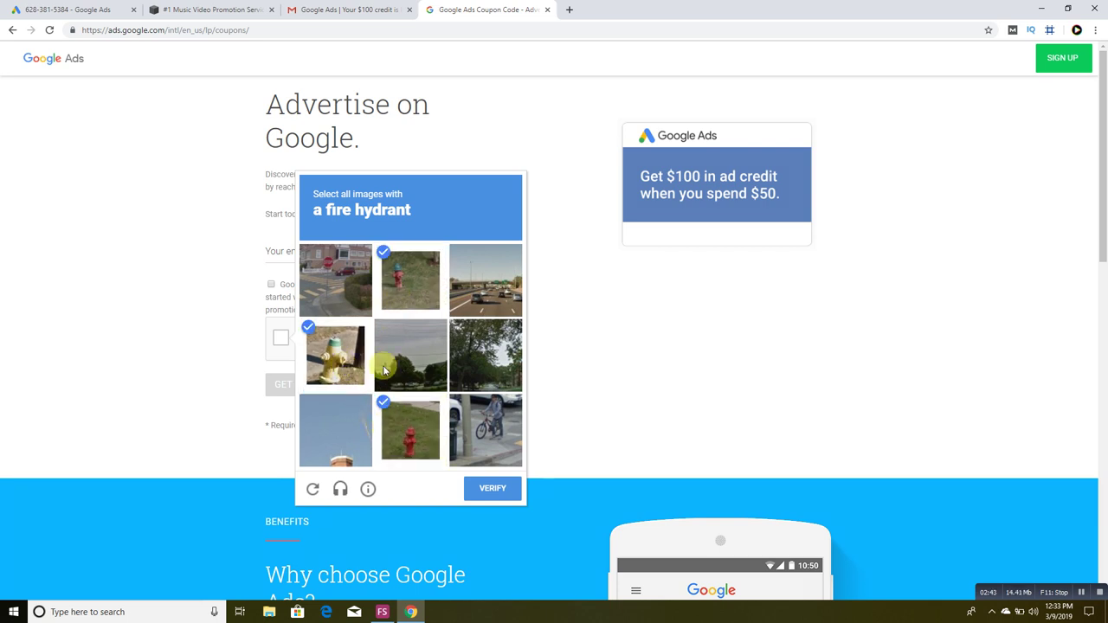
pyautogui.click(481, 493)
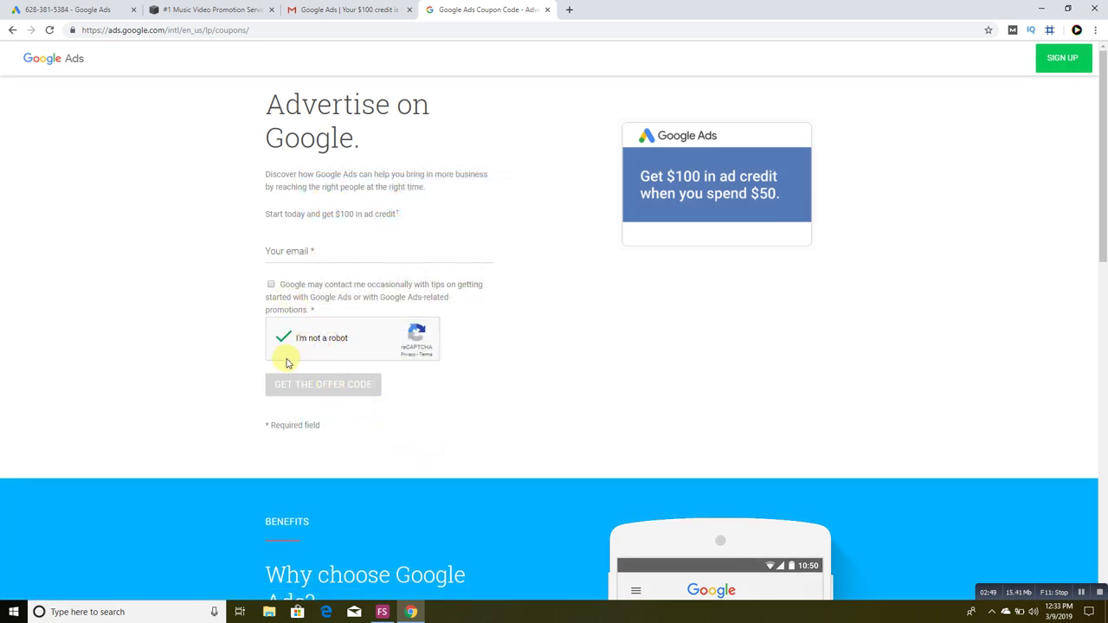
# Tick the consent box for Google Ads tips and promotions.
pyautogui.scroll(-1, 317, 329)
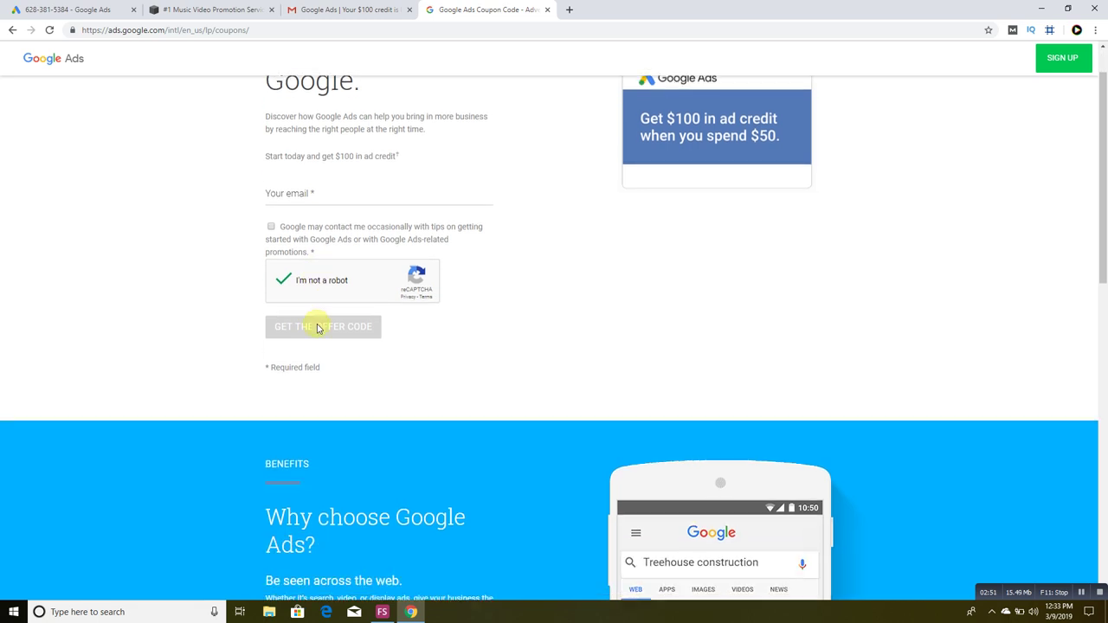
pyautogui.click(272, 228)
pyautogui.scroll(-2, 331, 291)
pyautogui.scroll(3, 331, 292)
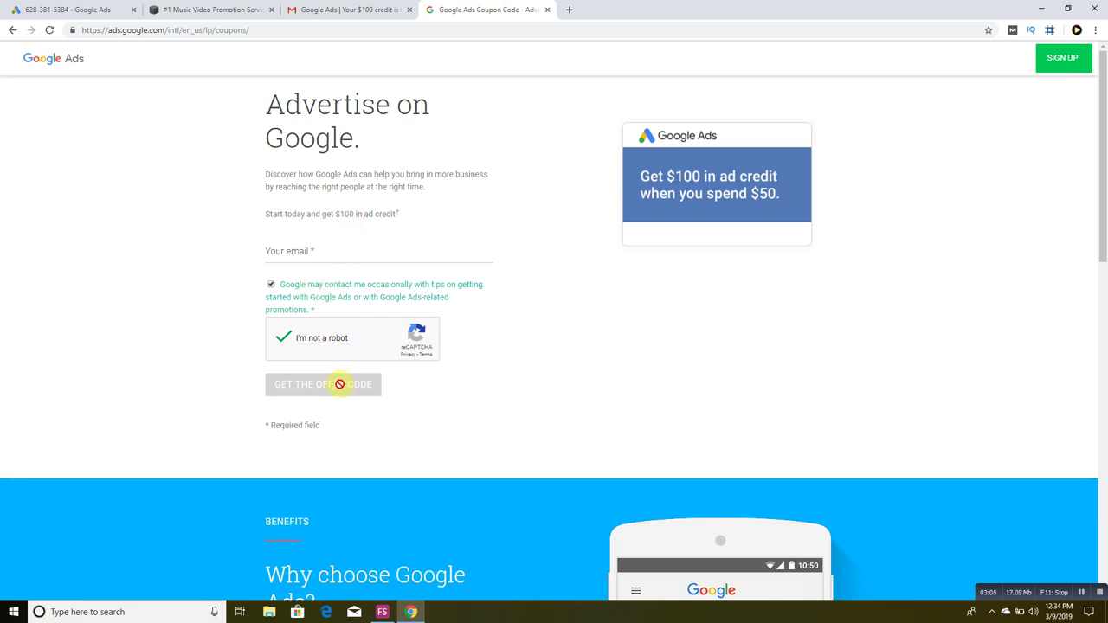
# Close the coupon page, reread the credit email, and autofill business name 7 Records, ZIP 98503.
pyautogui.click(547, 9)
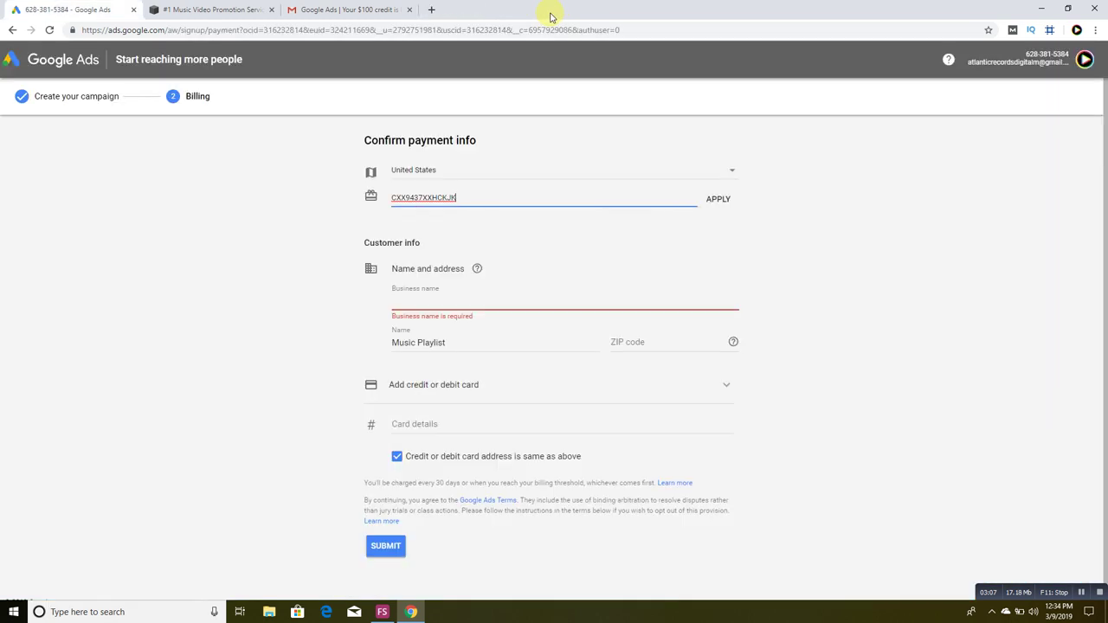
pyautogui.click(365, 7)
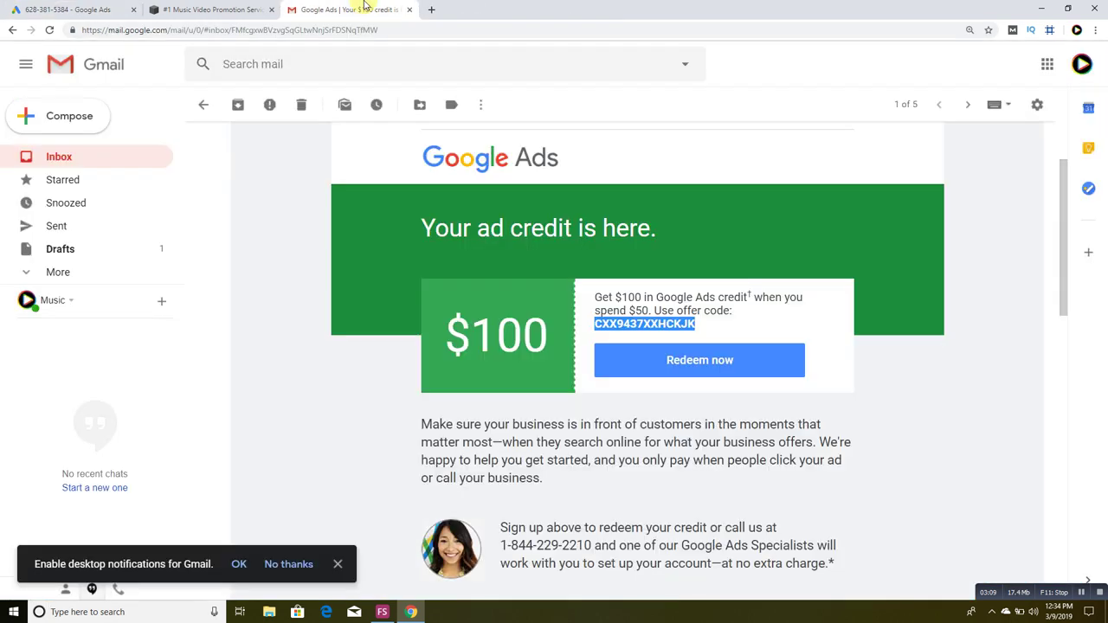
pyautogui.moveTo(95, 157)
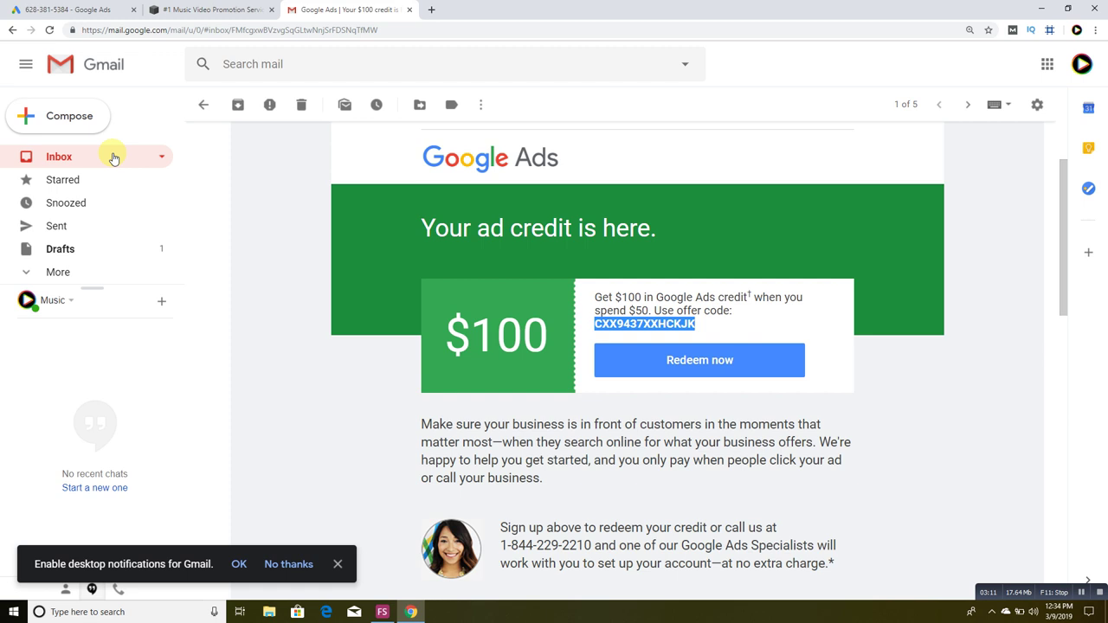
pyautogui.click(114, 158)
pyautogui.click(485, 179)
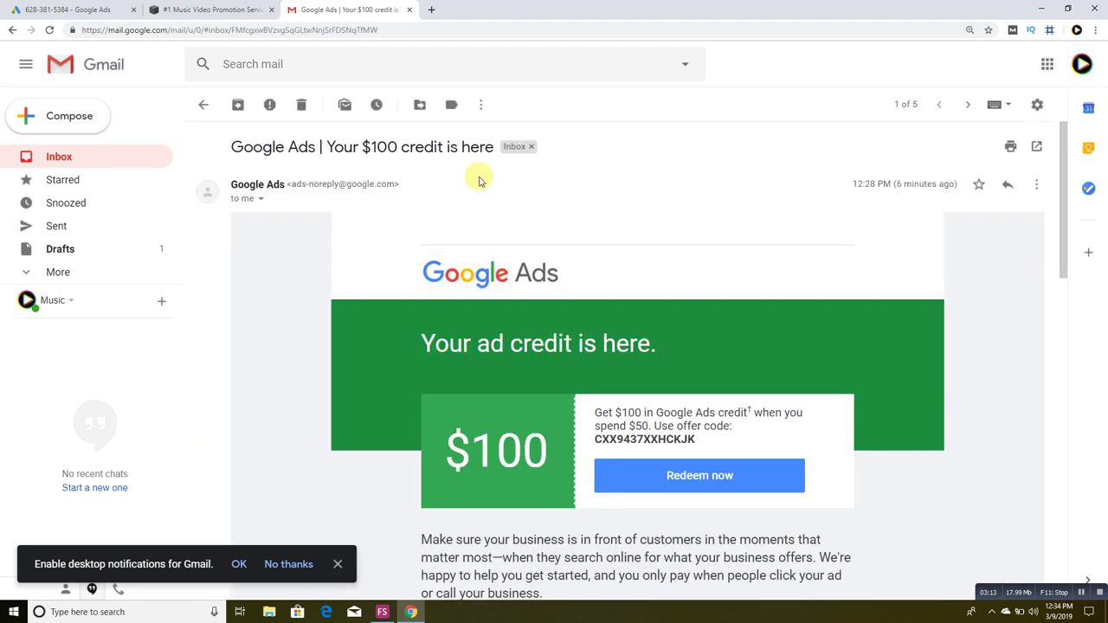
pyautogui.scroll(-1, 495, 251)
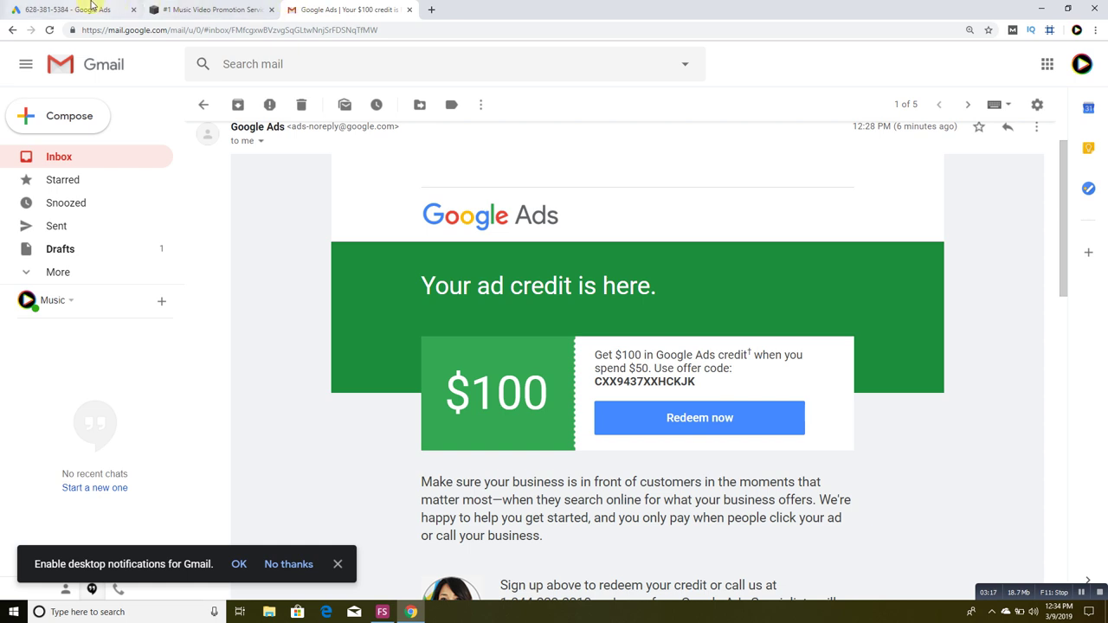
pyautogui.click(78, 9)
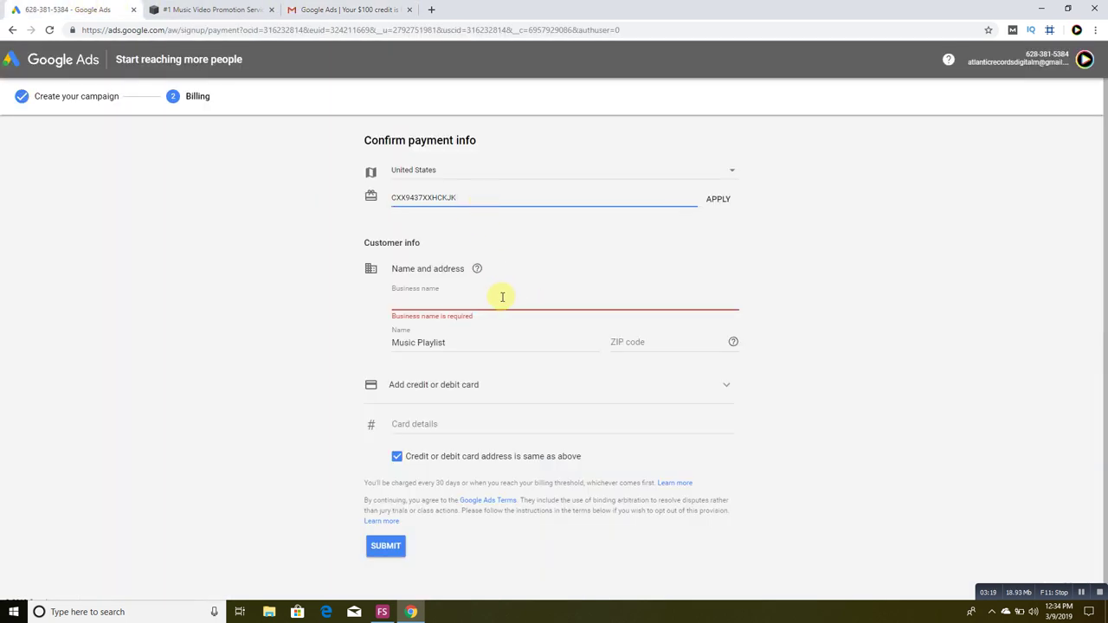
pyautogui.click(491, 306)
pyautogui.write('7 Records')
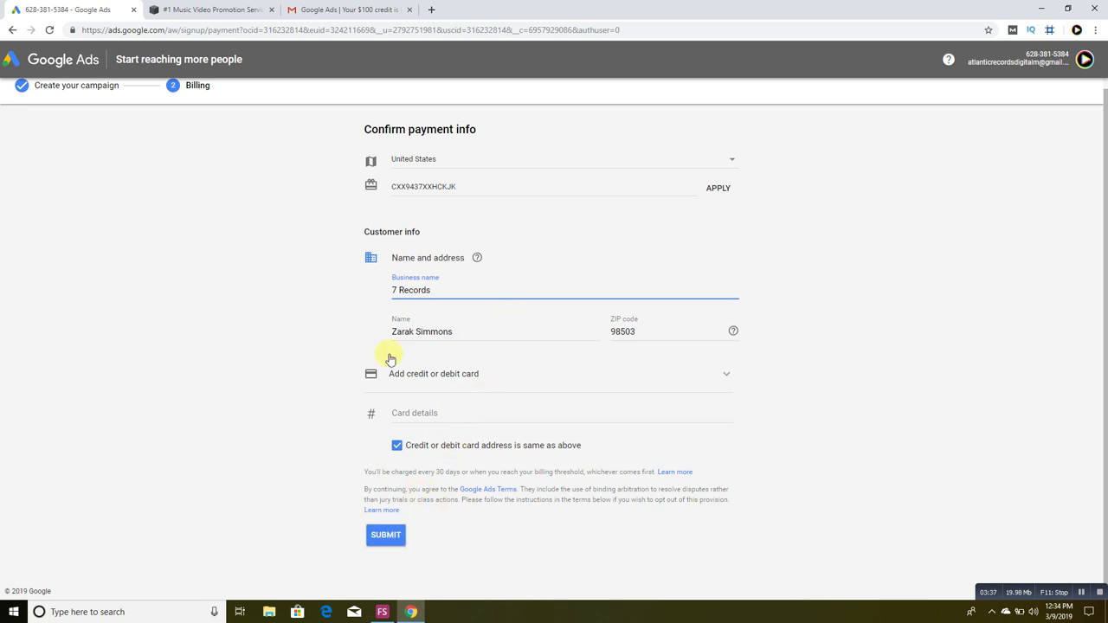
# Go to the Google Ads homepage in a fresh tab.
pyautogui.click(429, 9)
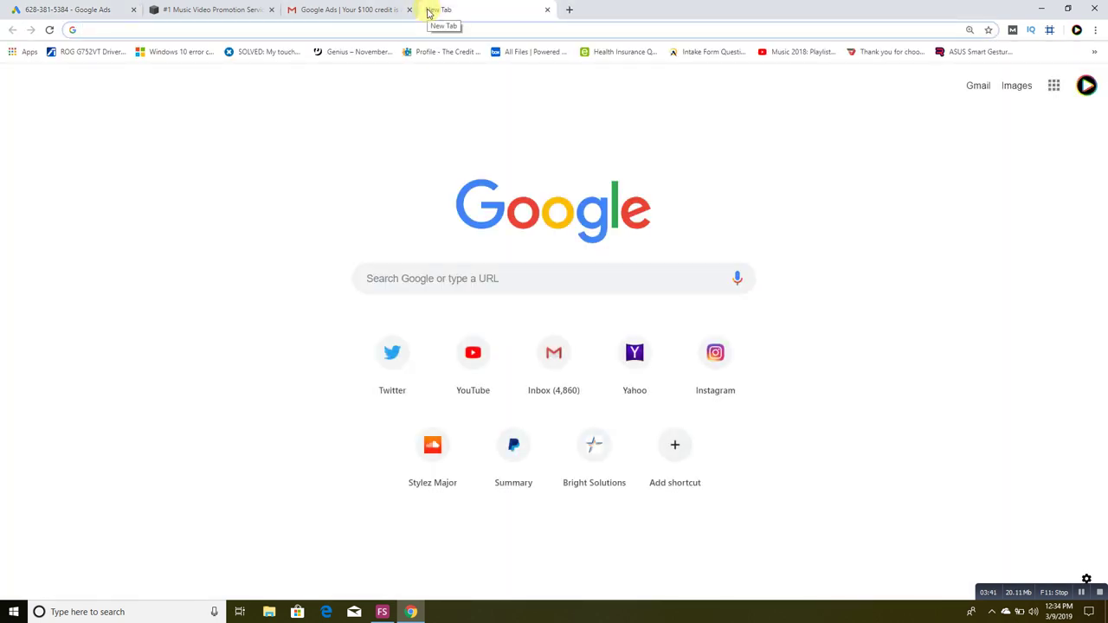
pyautogui.write('google')
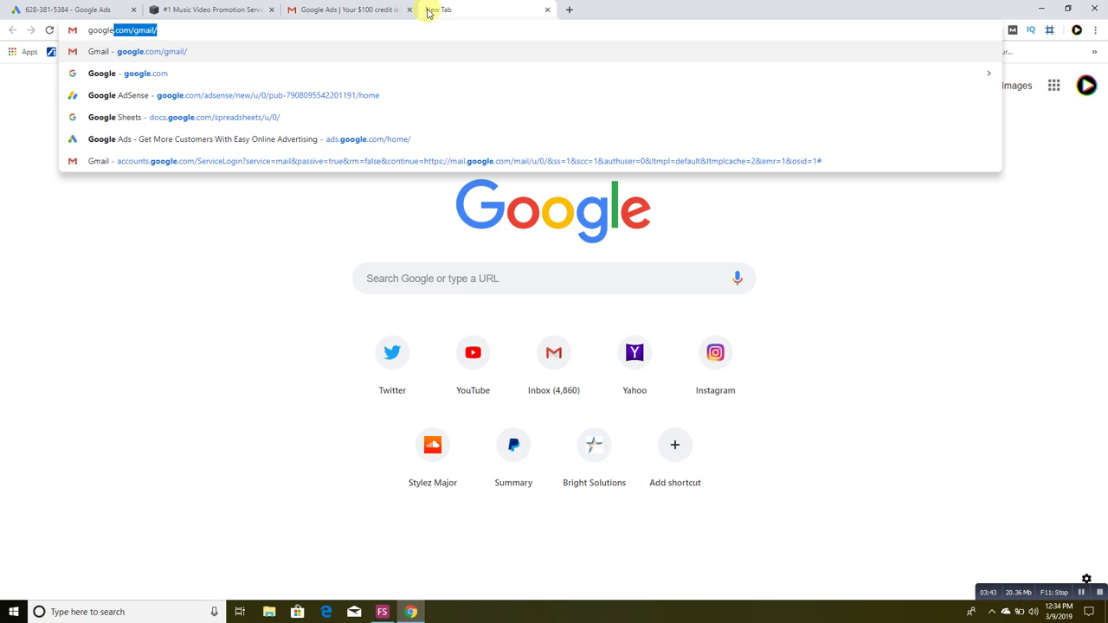
pyautogui.write(' ads')
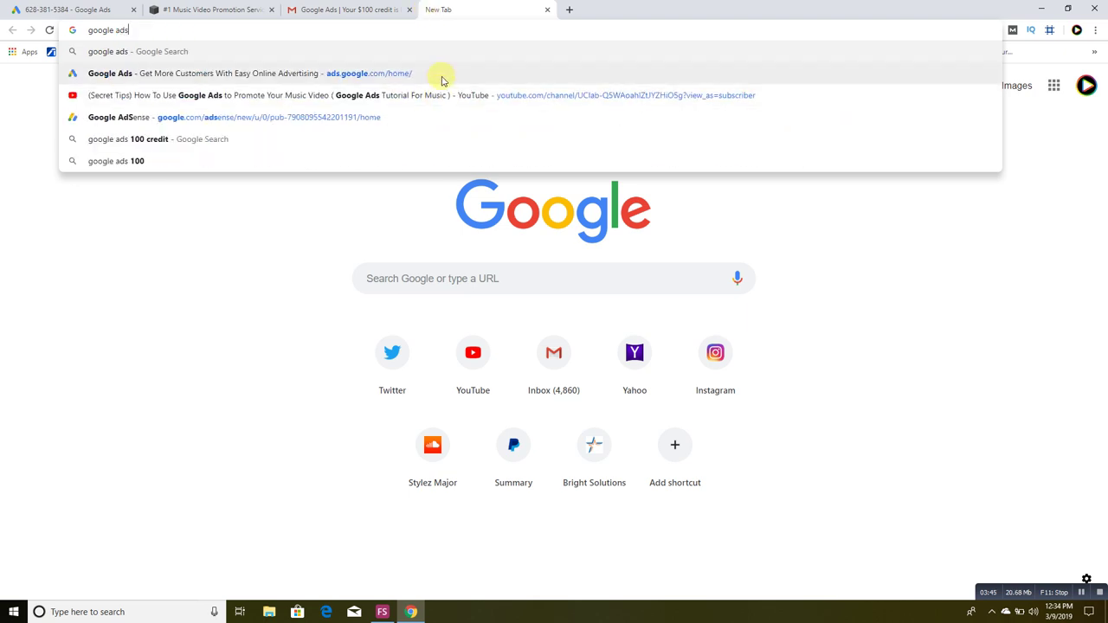
pyautogui.click(441, 75)
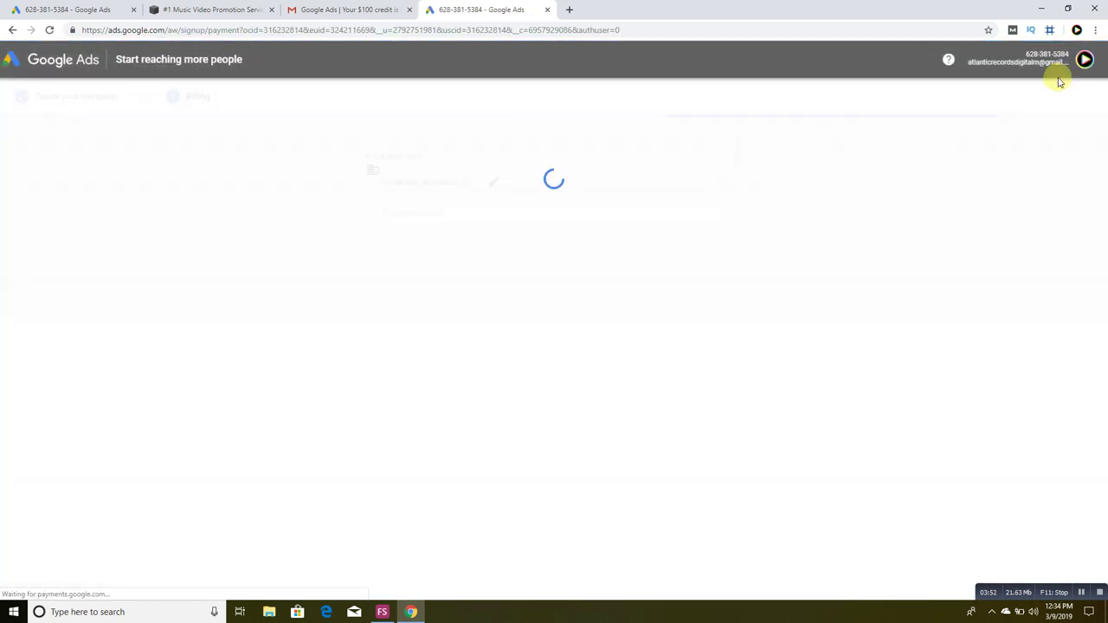
# Sign in with the other Google account to see its two Ads accounts.
pyautogui.click(1085, 59)
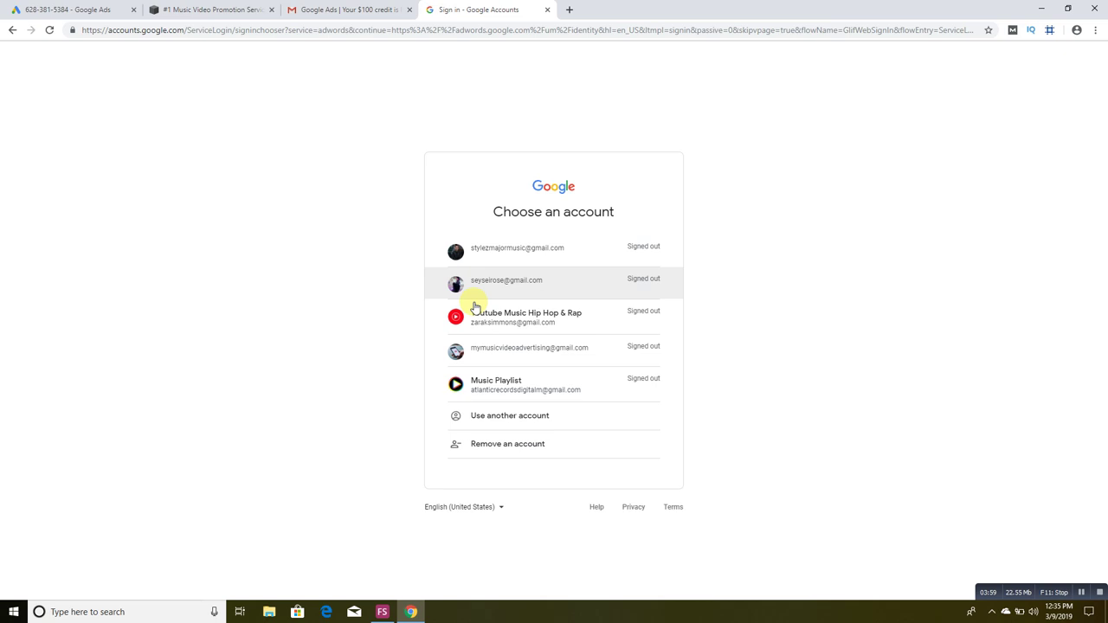
pyautogui.click(574, 286)
pyautogui.click(633, 358)
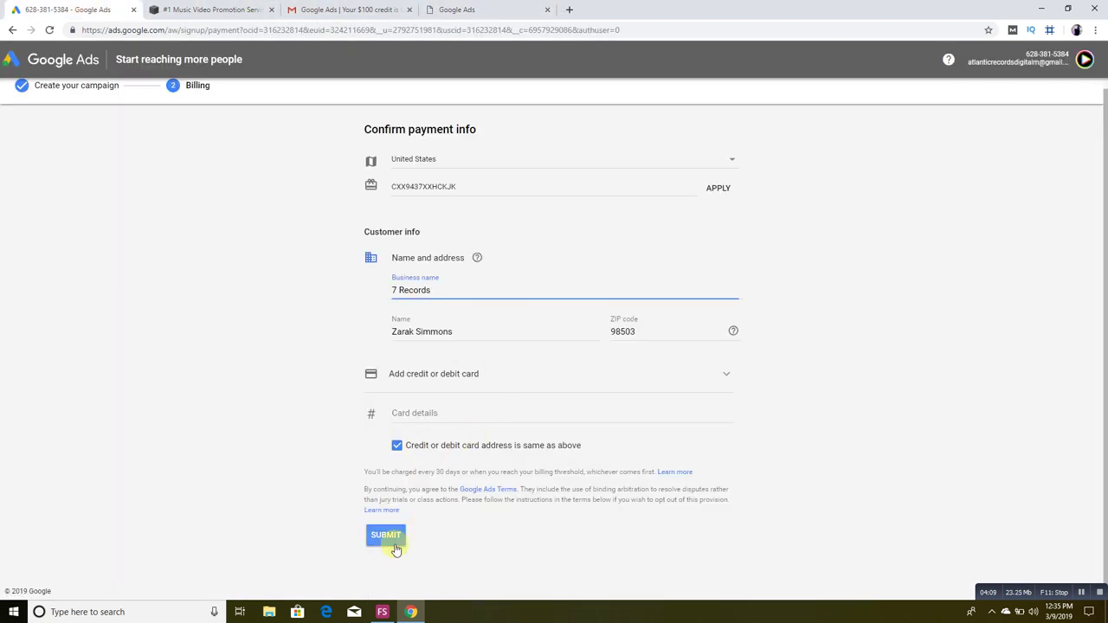
pyautogui.click(510, 7)
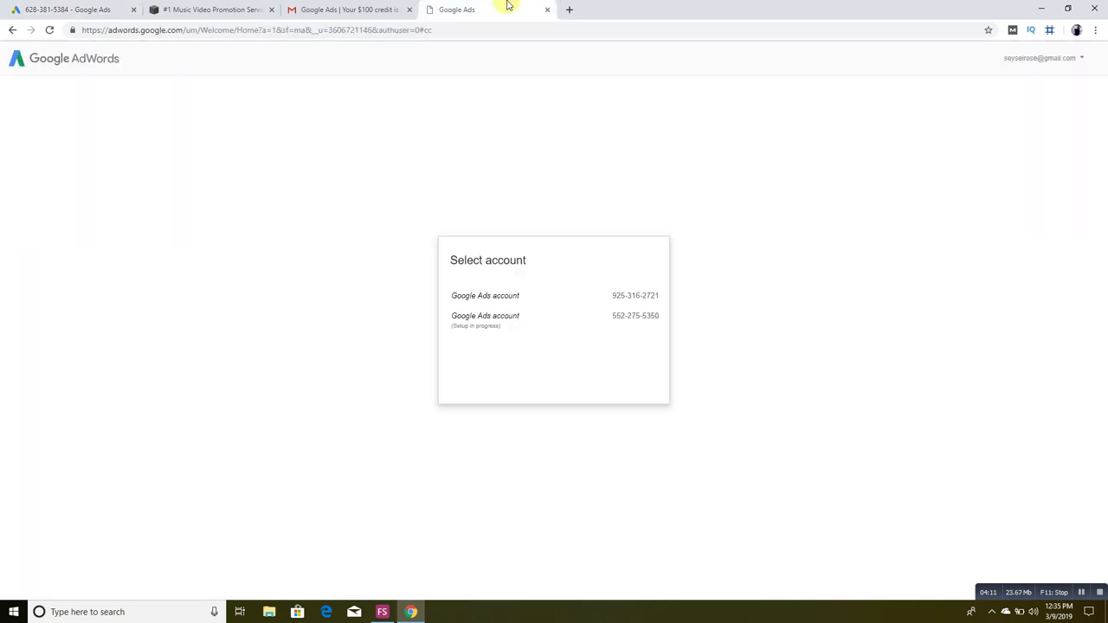
# Open the second login's first Google Ads account.
pyautogui.click(513, 299)
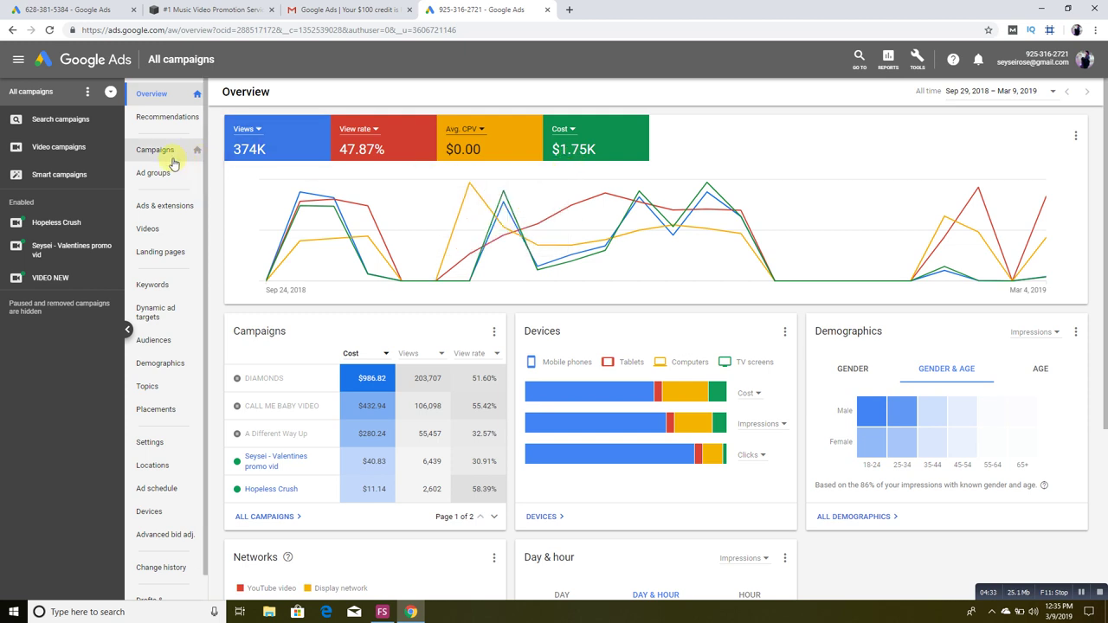
pyautogui.click(85, 10)
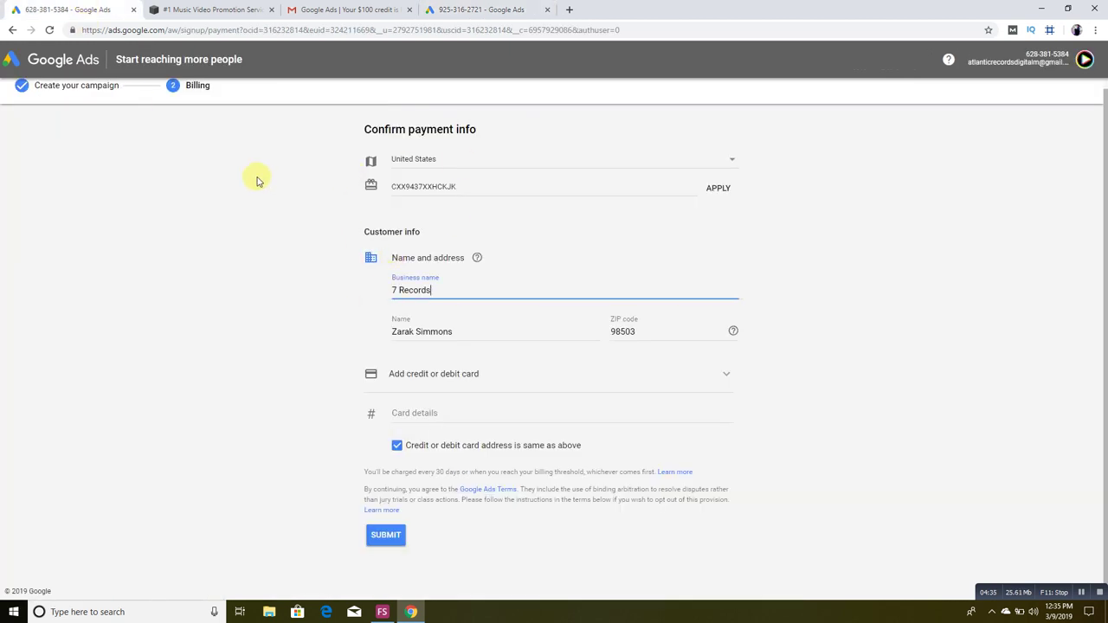
pyautogui.click(446, 9)
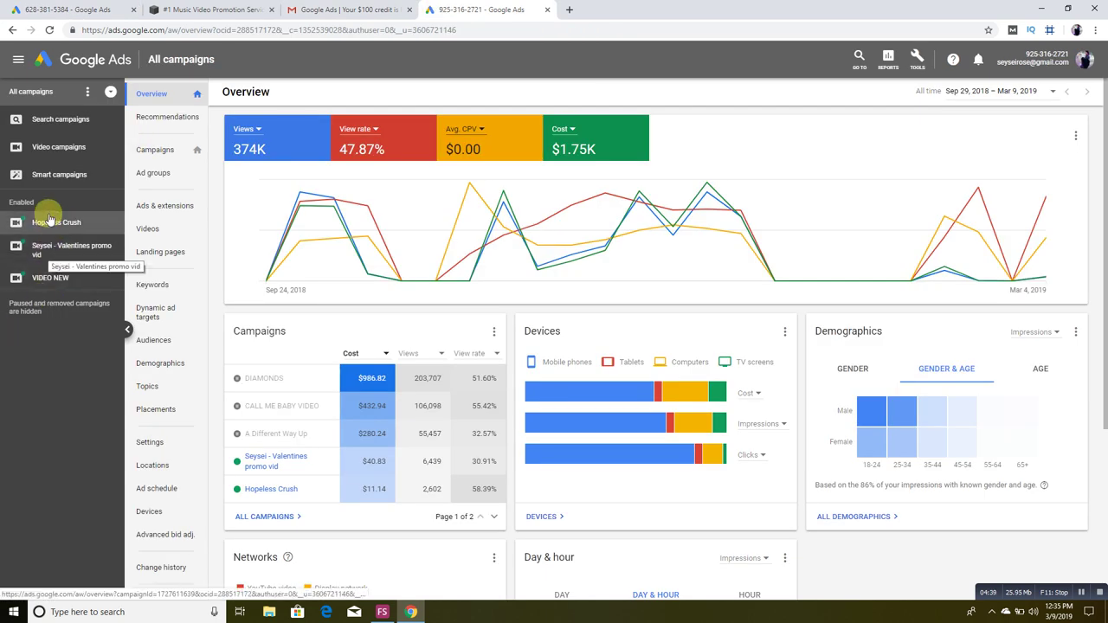
# Change the VIDEO NEW campaign's status from Enabled to Paused.
pyautogui.click(61, 282)
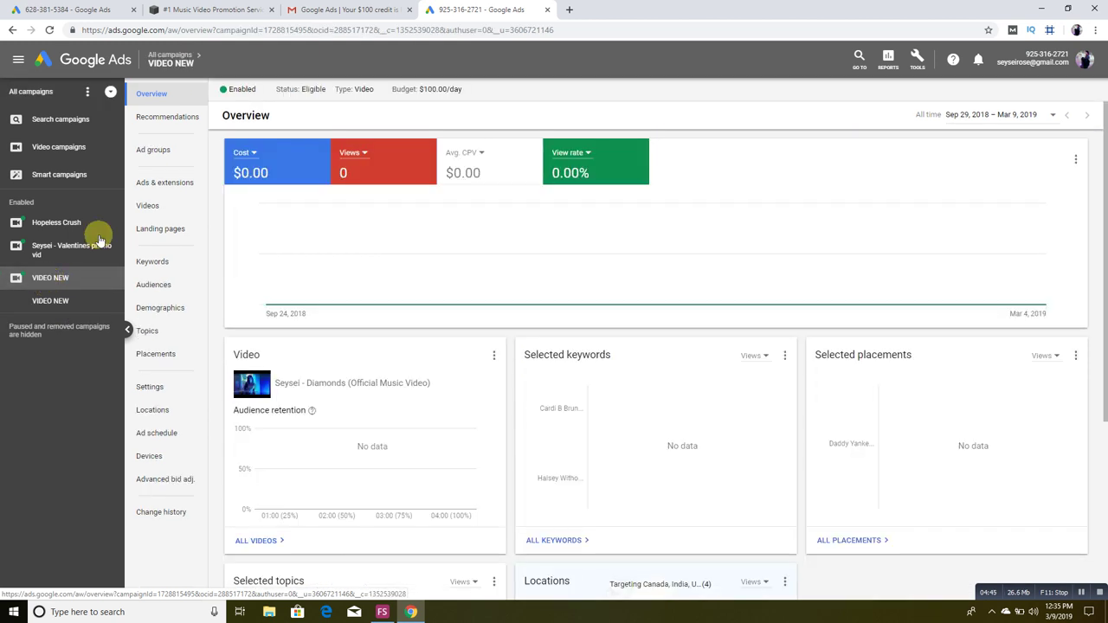
pyautogui.click(253, 90)
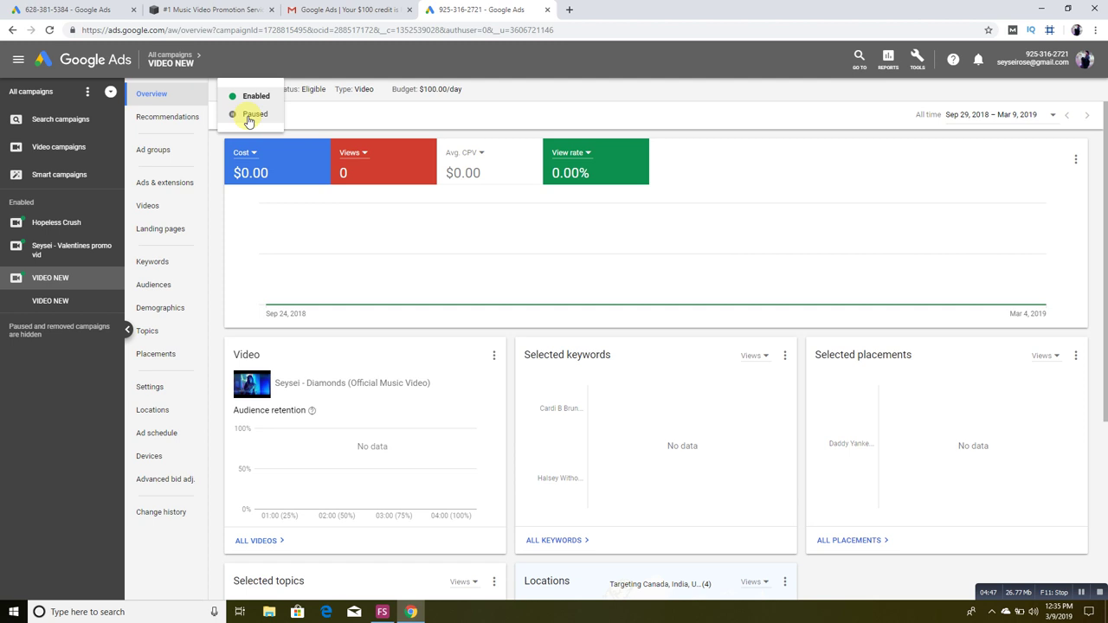
pyautogui.click(251, 113)
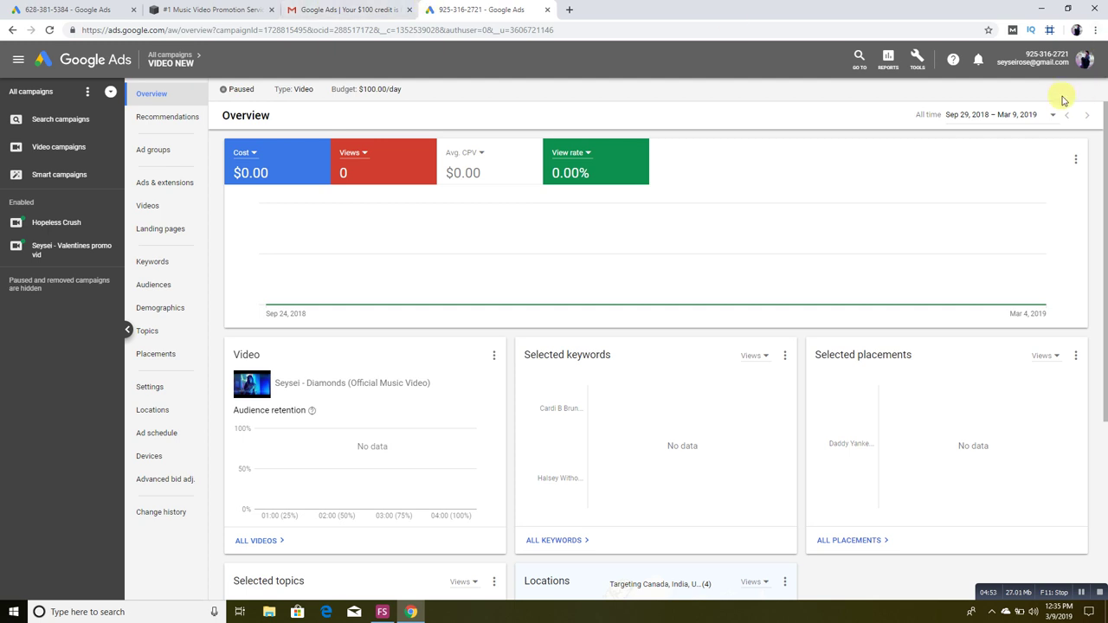
pyautogui.click(924, 68)
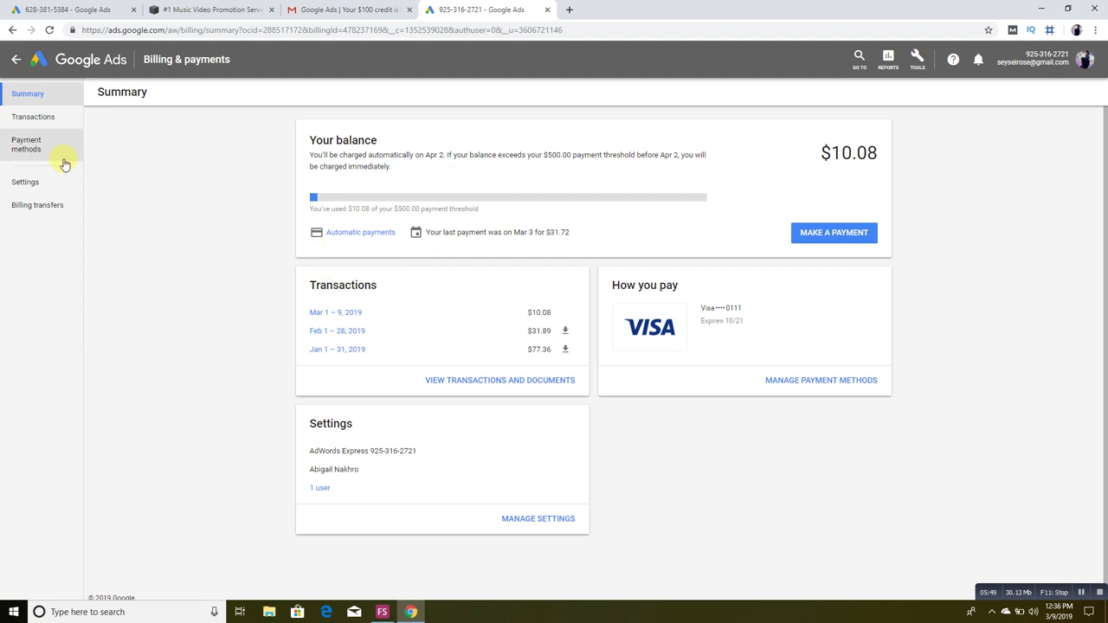
# Reopen the Tools and settings menu after viewing the $10.08 billing summary.
pyautogui.click(917, 59)
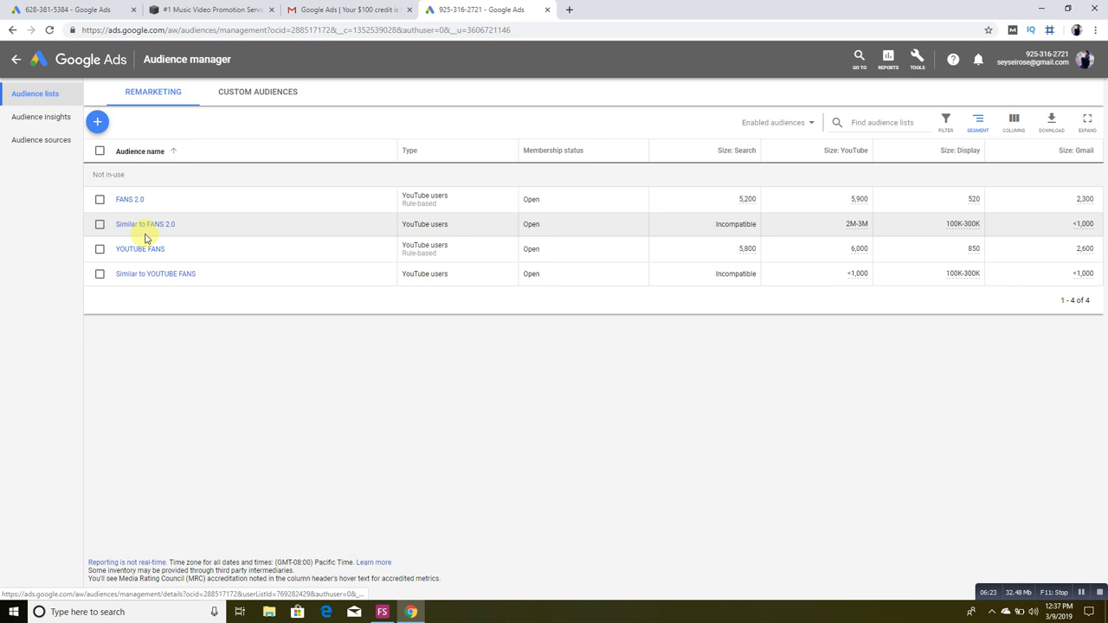
# Show the remarketing audience-type menu from Audience manager's blue + button.
pyautogui.click(96, 120)
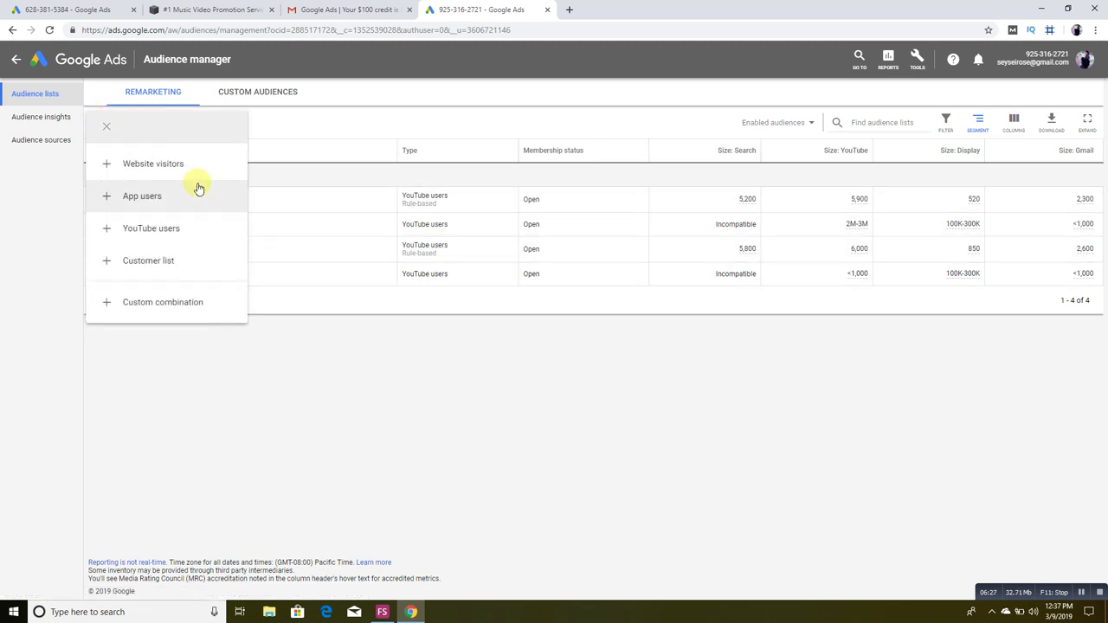
# Create a YouTube-users remarketing audience named 'new custom' with a 365-day membership duration.
pyautogui.click(186, 239)
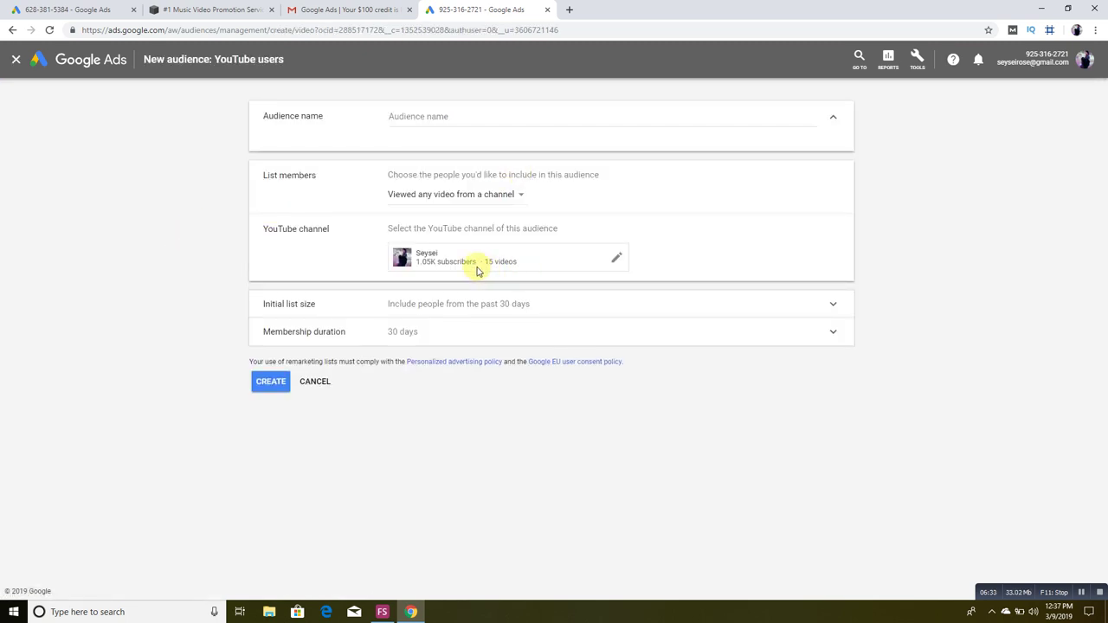
pyautogui.click(509, 339)
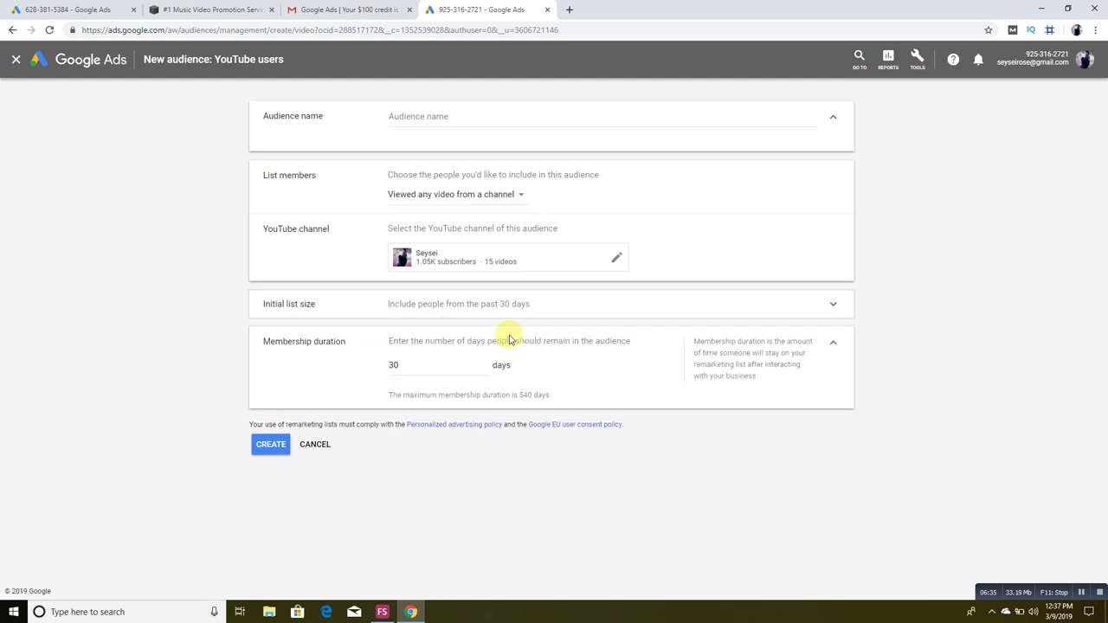
pyautogui.moveTo(467, 368); pyautogui.dragTo(367, 367)
pyautogui.write('365')
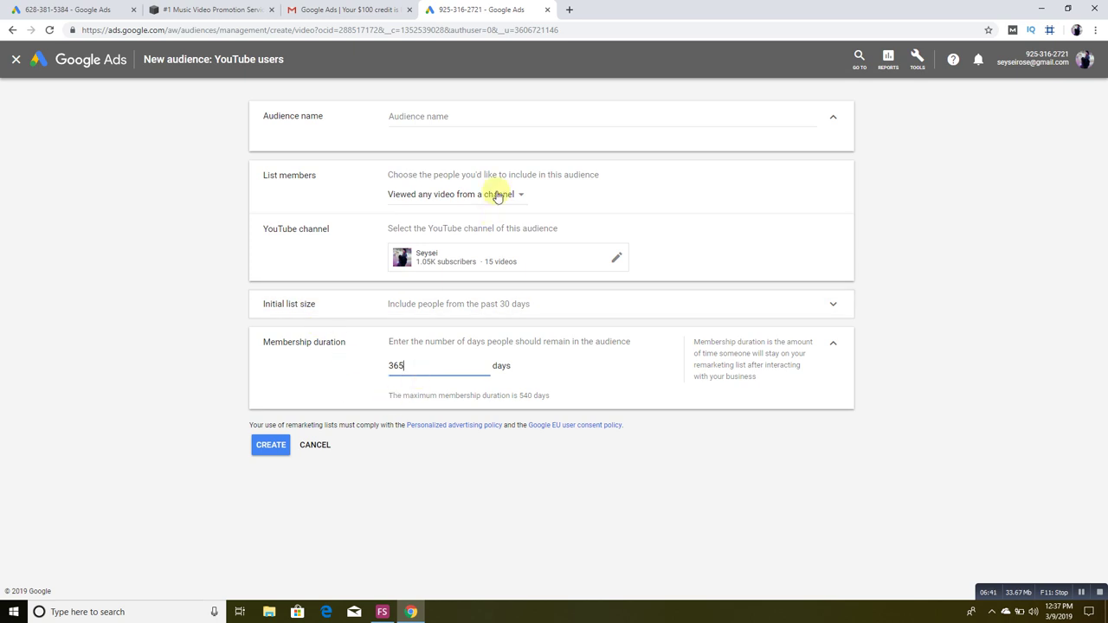
pyautogui.click(271, 446)
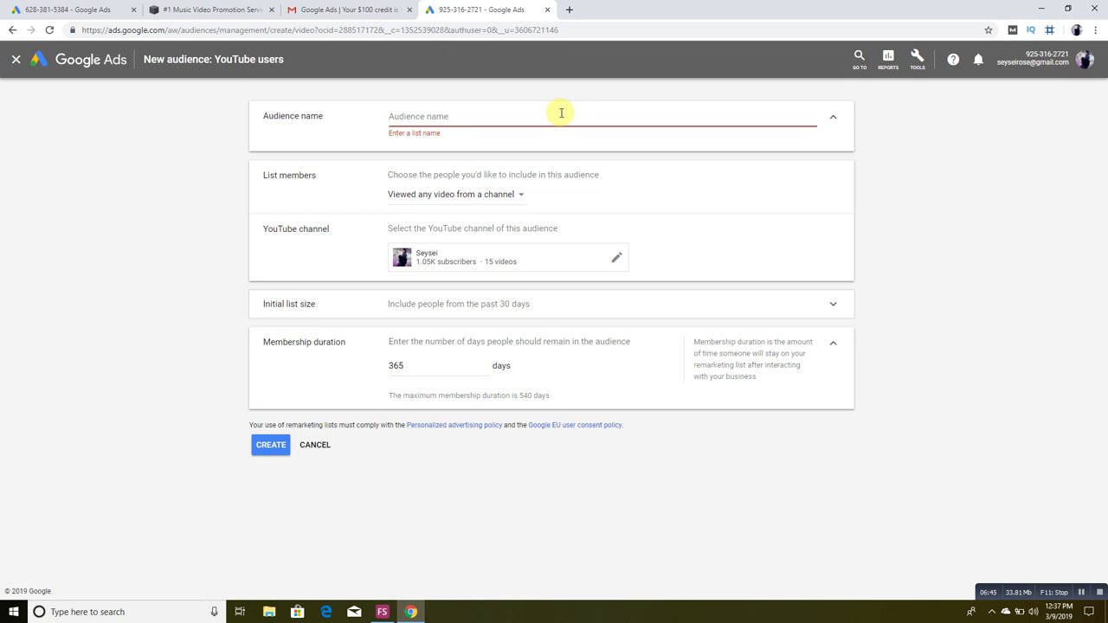
pyautogui.write('n')
pyautogui.write('ew cus')
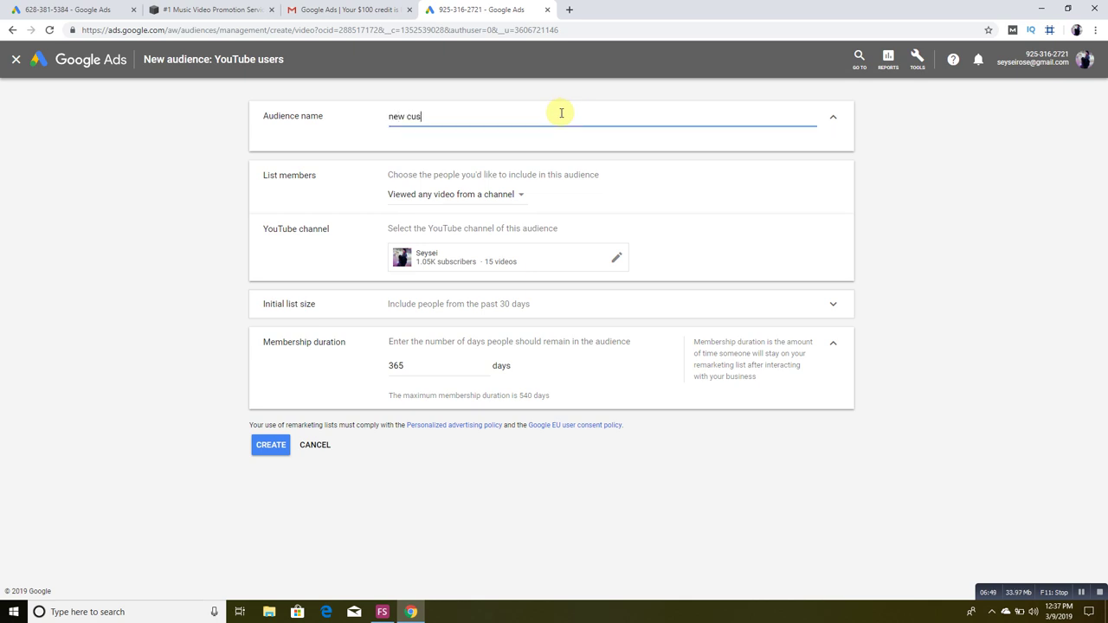
pyautogui.write('m')
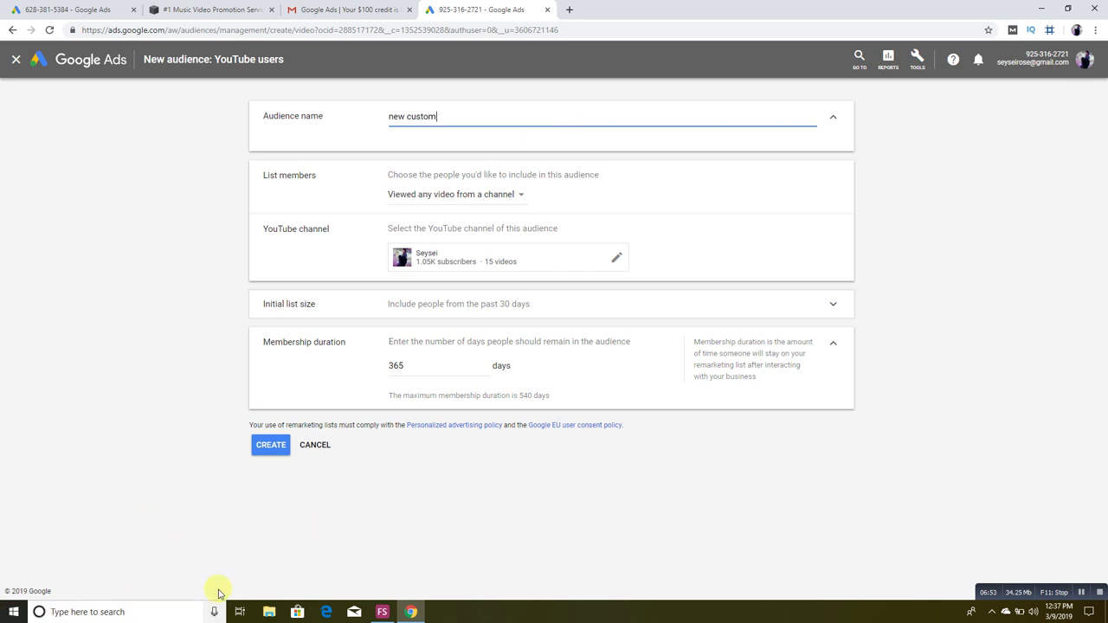
pyautogui.click(258, 448)
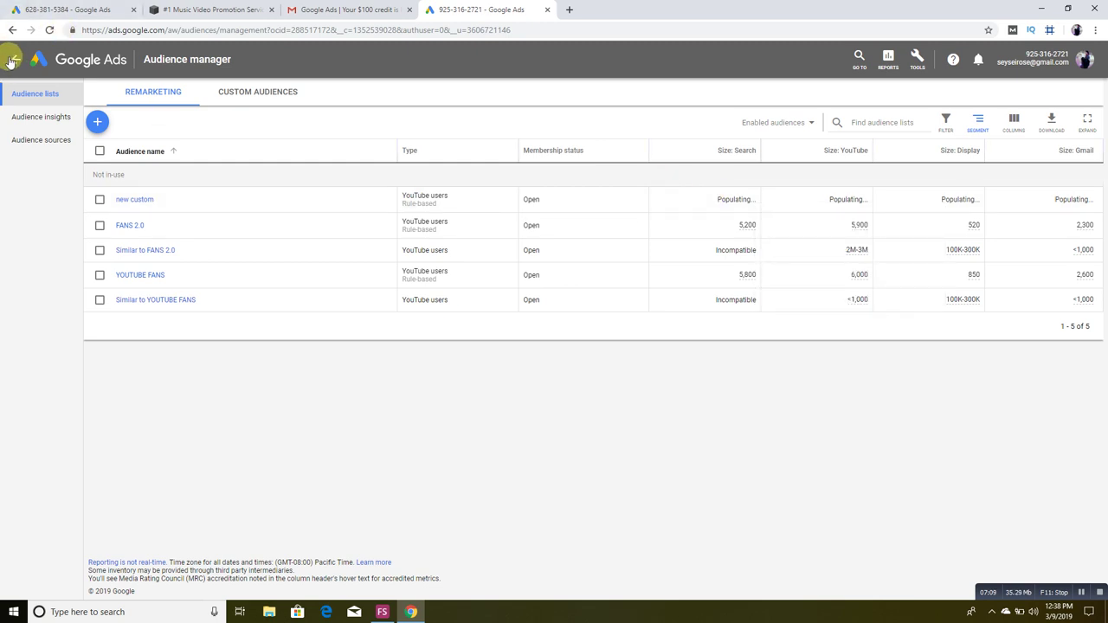
# In the Hopeless Crush campaign's audiences, add YOUTUBE FANS to AD SET 1 and save.
pyautogui.click(13, 59)
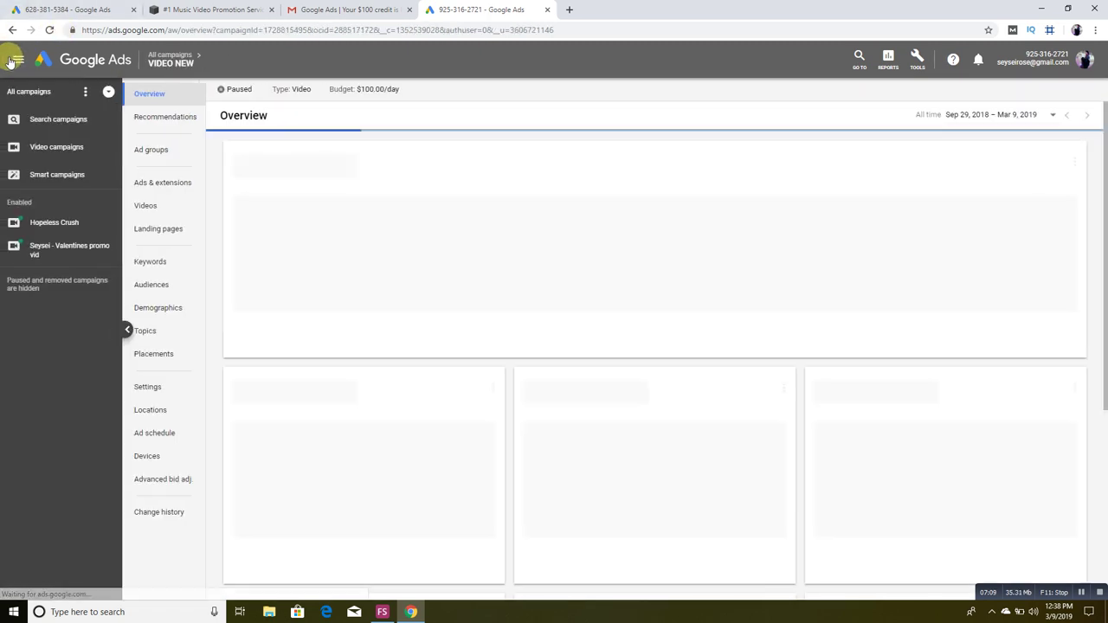
pyautogui.click(67, 226)
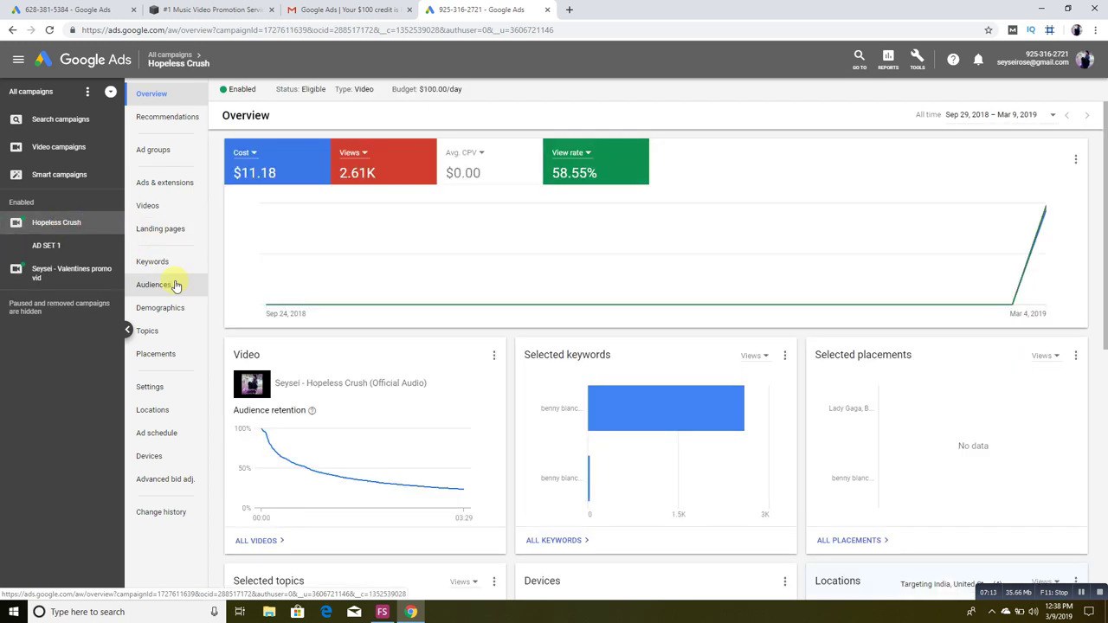
pyautogui.click(174, 289)
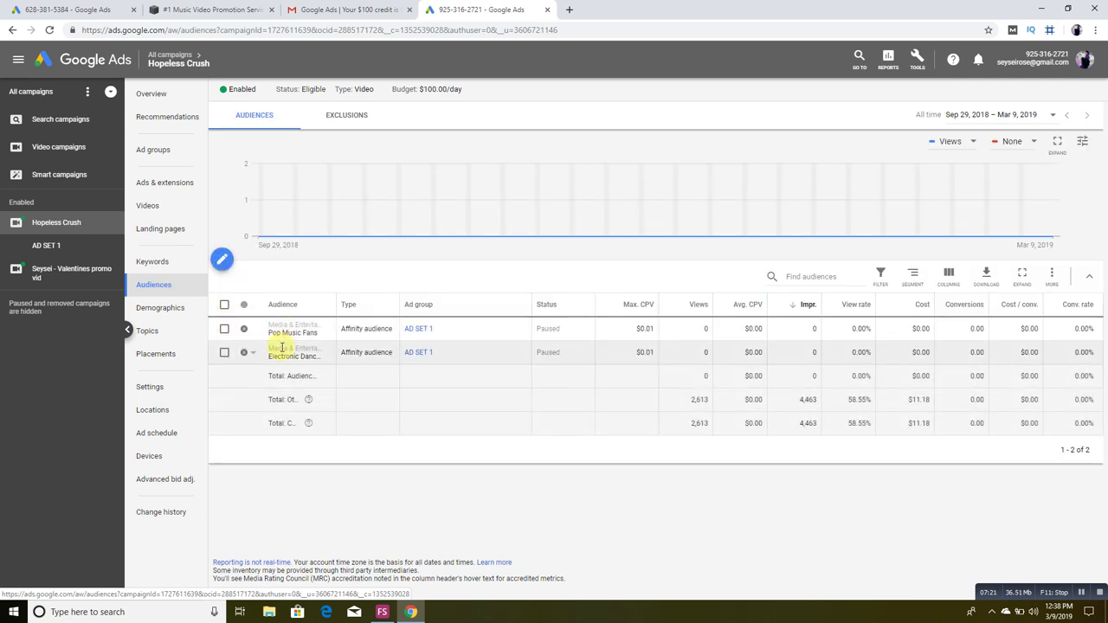
pyautogui.click(224, 259)
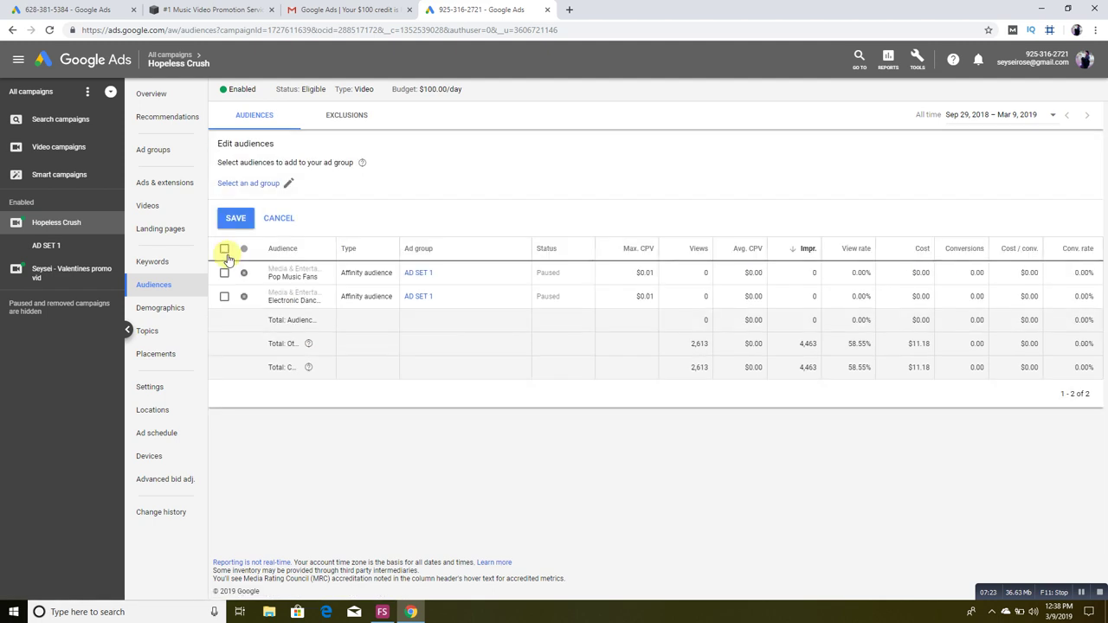
pyautogui.click(249, 186)
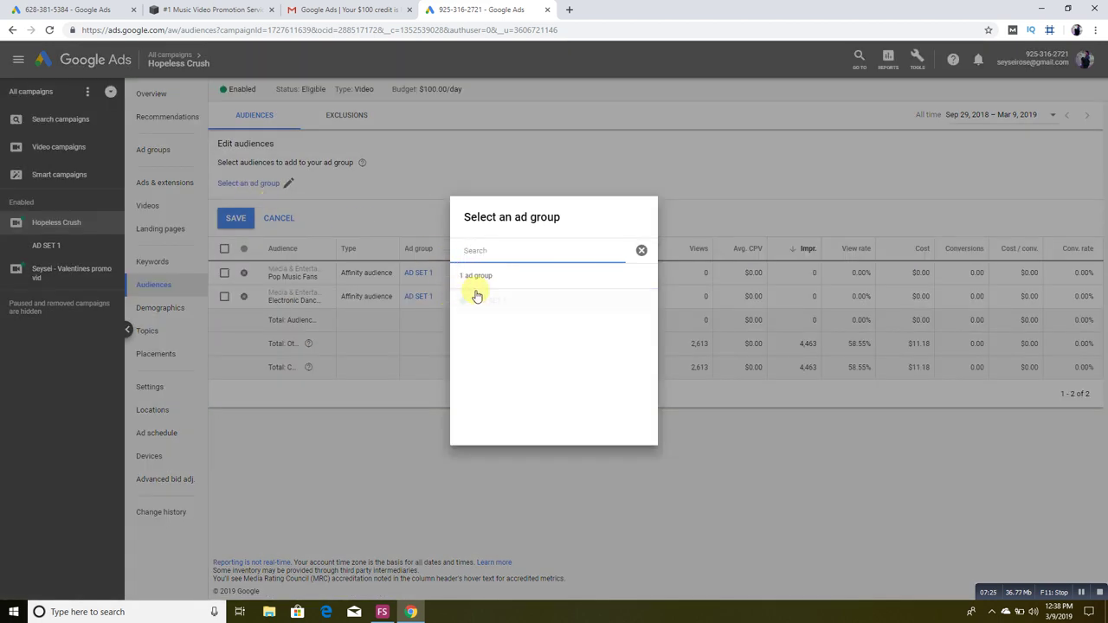
pyautogui.click(490, 306)
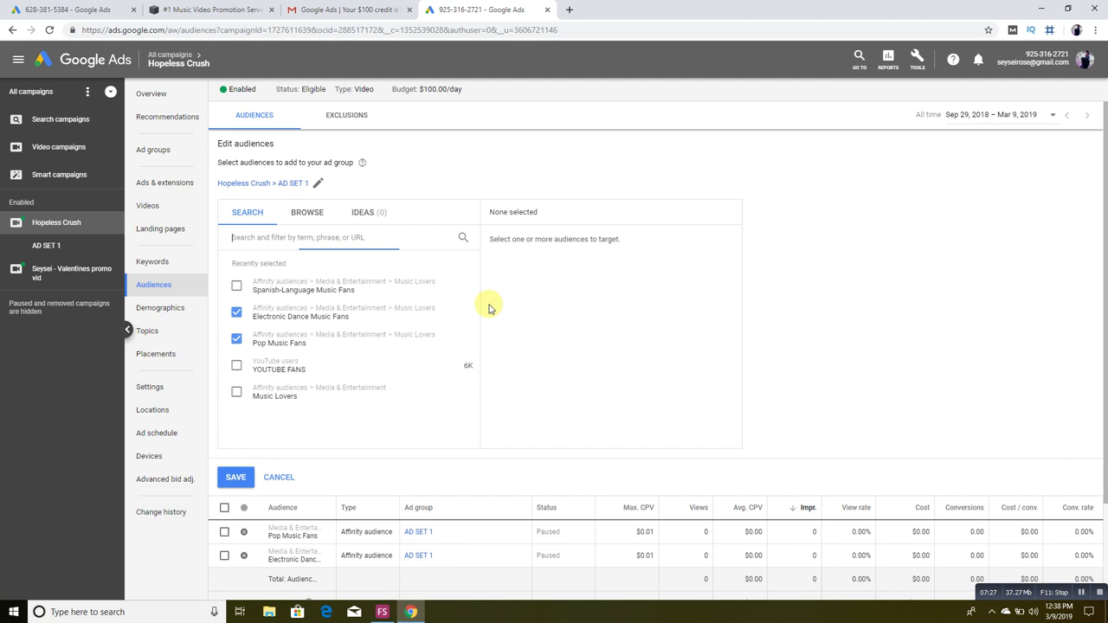
pyautogui.click(344, 371)
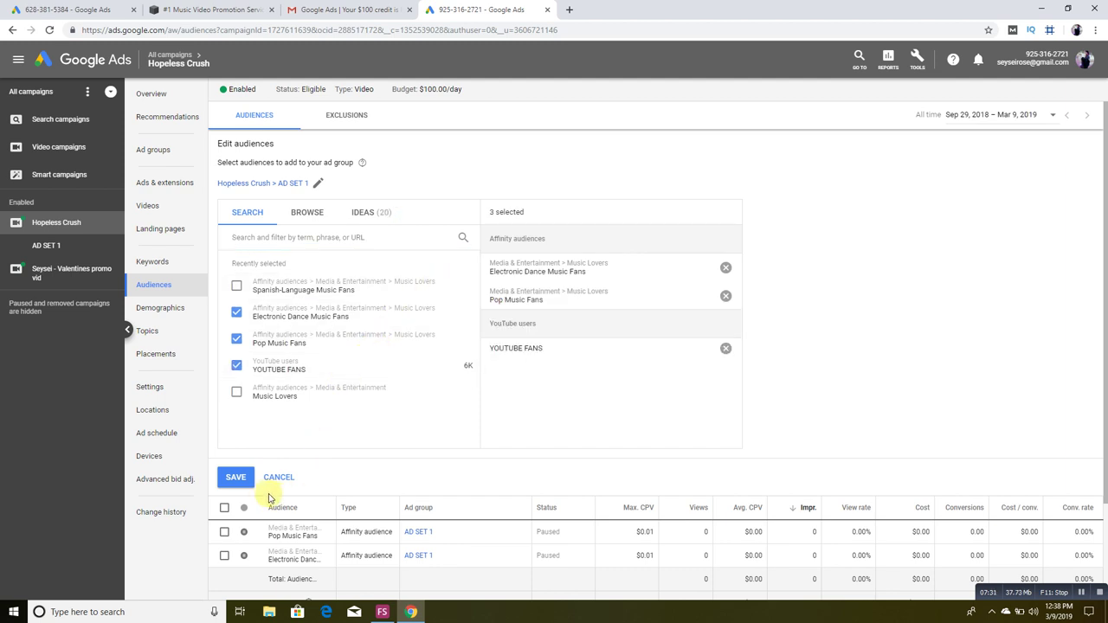
pyautogui.click(239, 483)
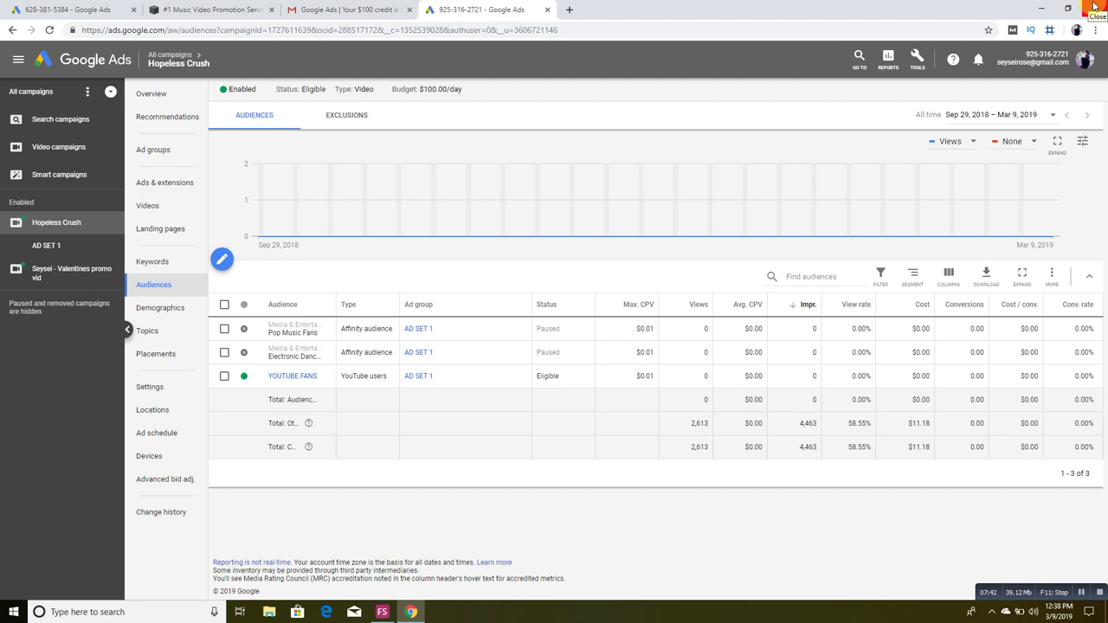
# Go to Setup > Linked accounts in the tools menu and scroll to the YouTube card.
pyautogui.click(889, 62)
pyautogui.click(890, 62)
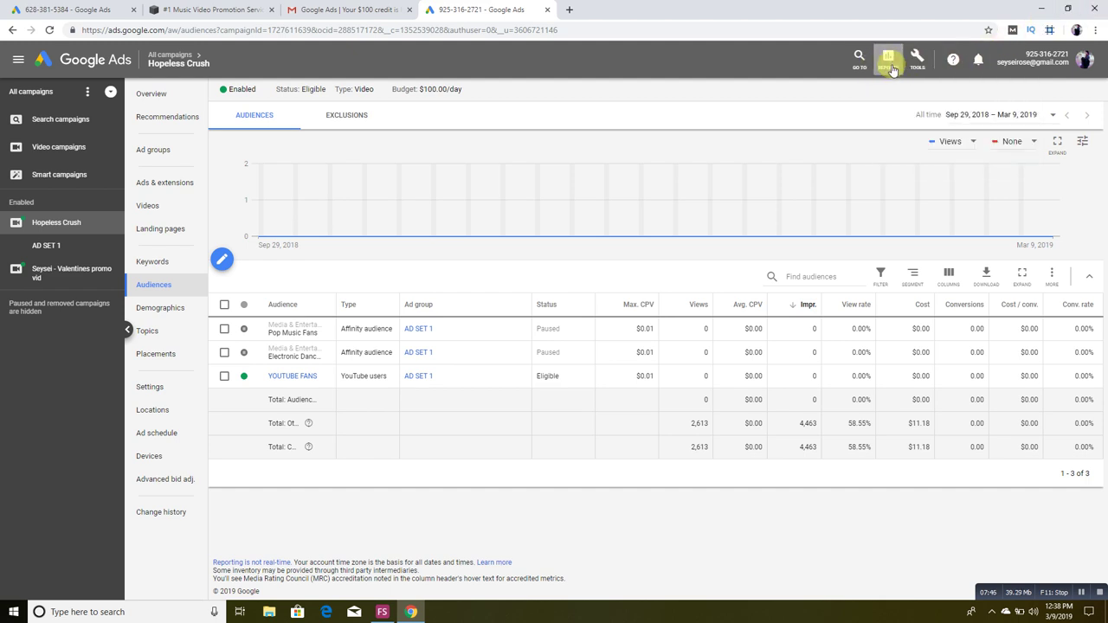
pyautogui.click(915, 62)
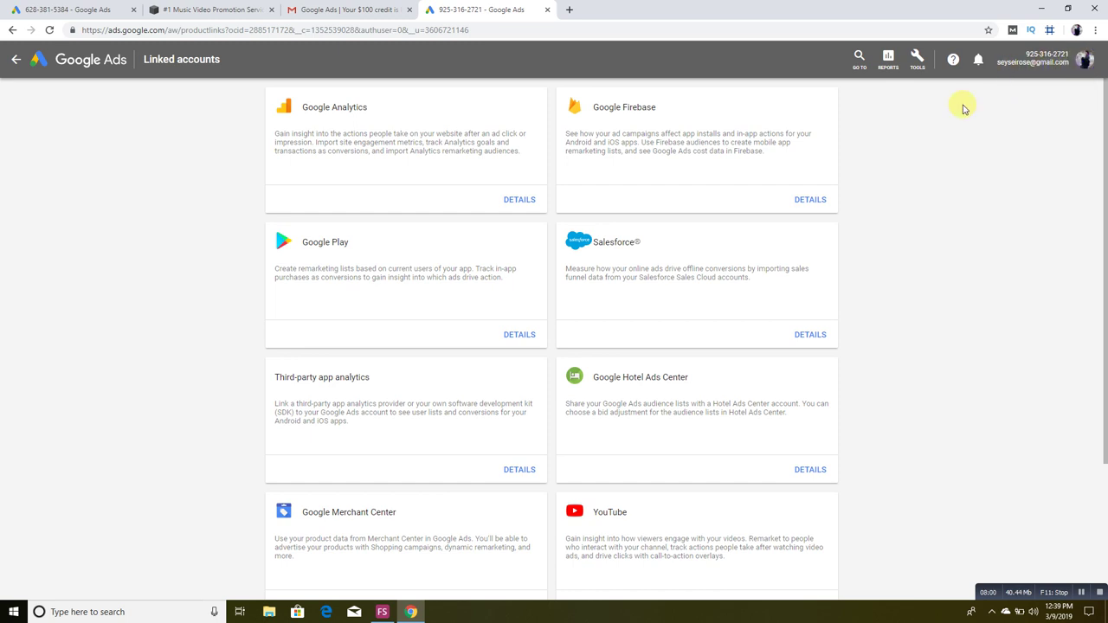
pyautogui.scroll(-2, 844, 127)
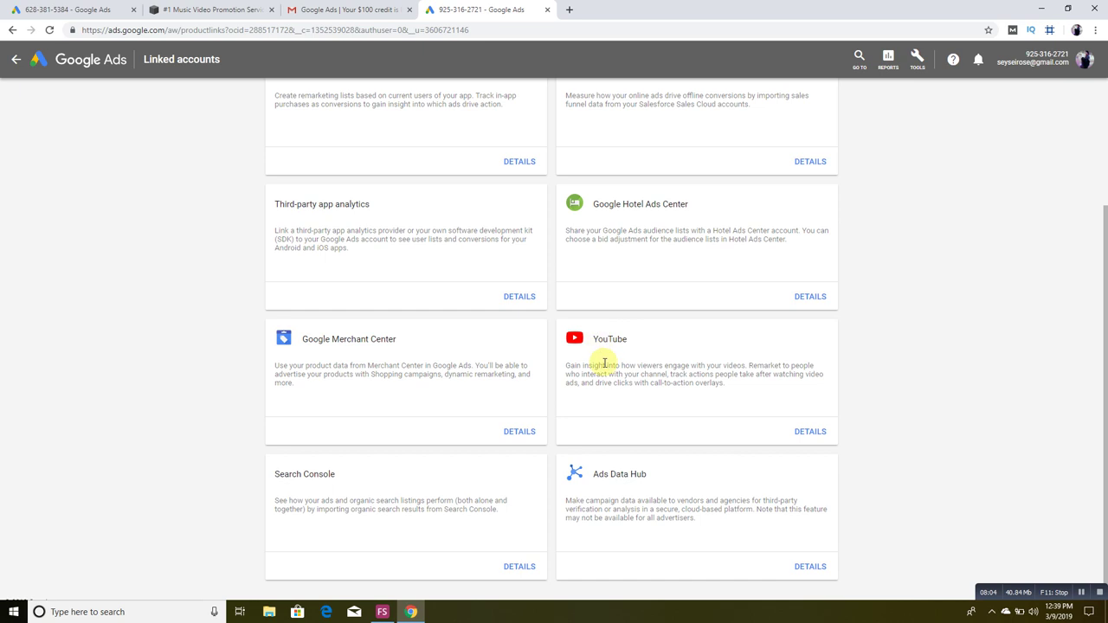
# Confirm one YouTube channel is linked, cancel adding another, and return to All campaigns.
pyautogui.click(810, 429)
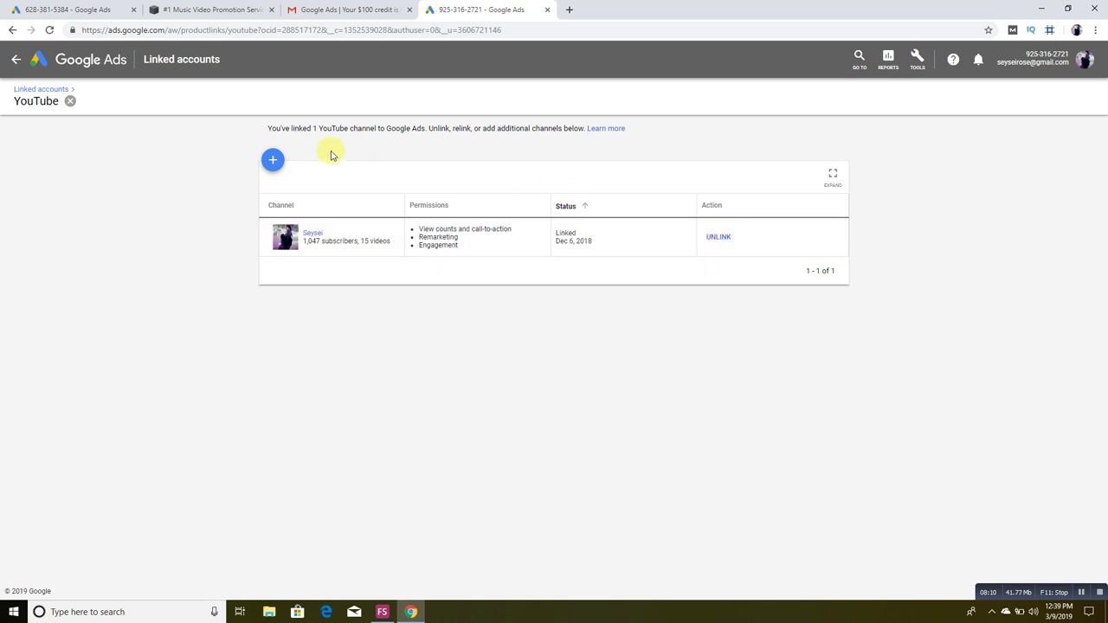
pyautogui.click(273, 161)
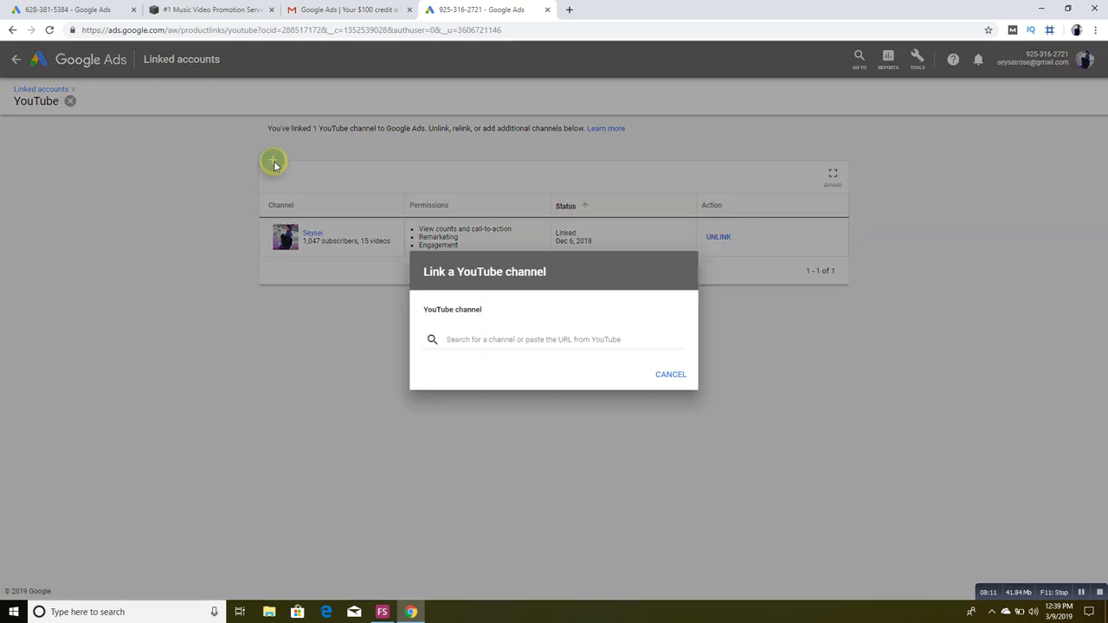
pyautogui.click(613, 341)
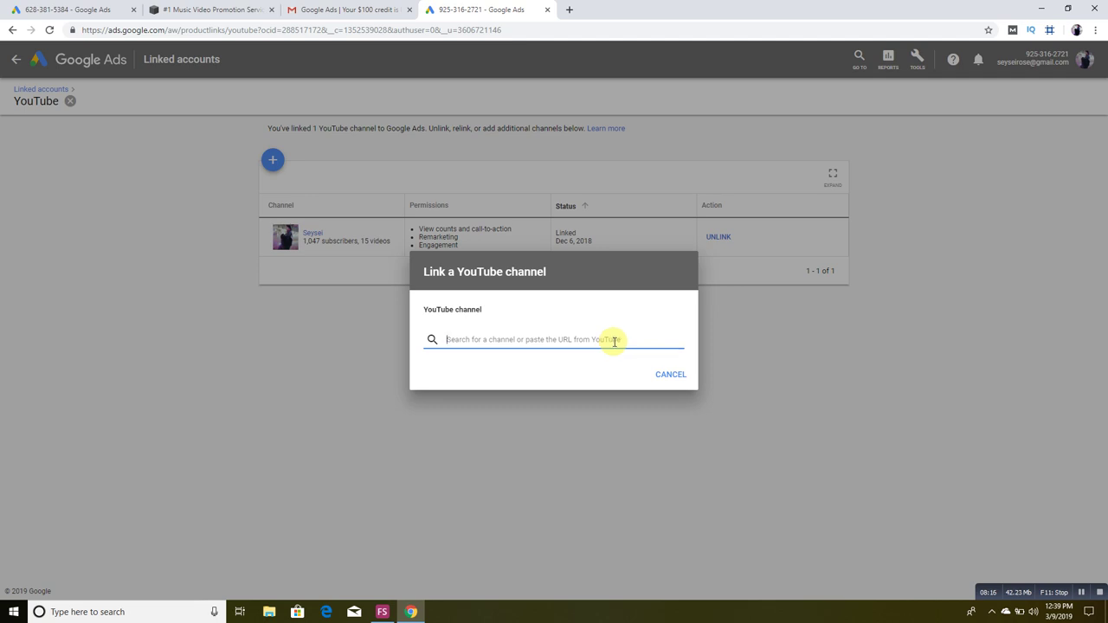
pyautogui.click(674, 375)
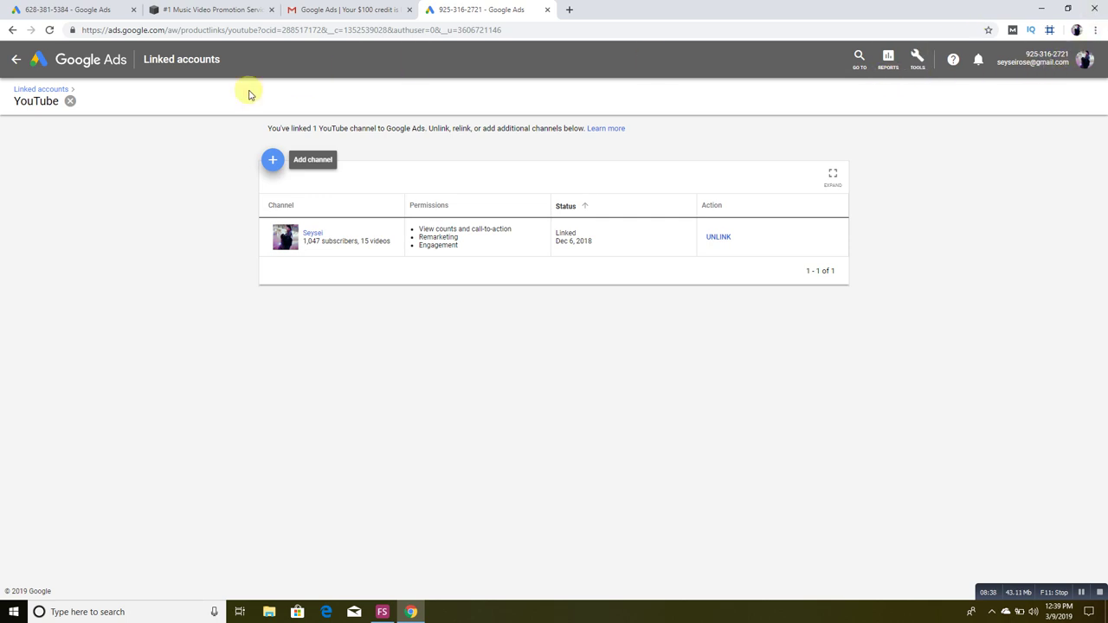
pyautogui.click(111, 63)
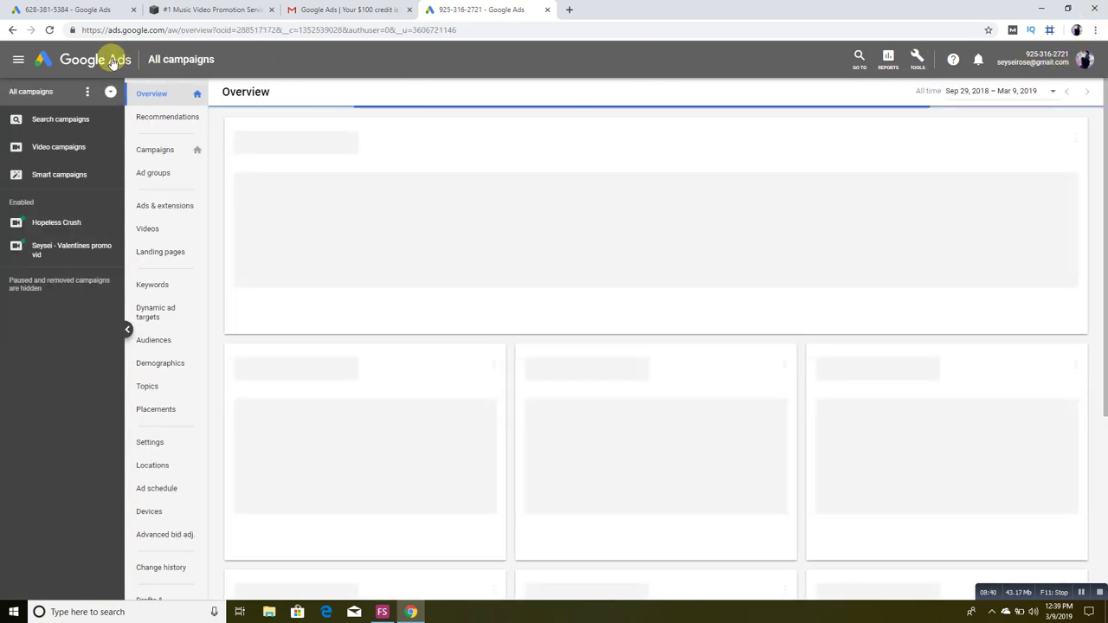